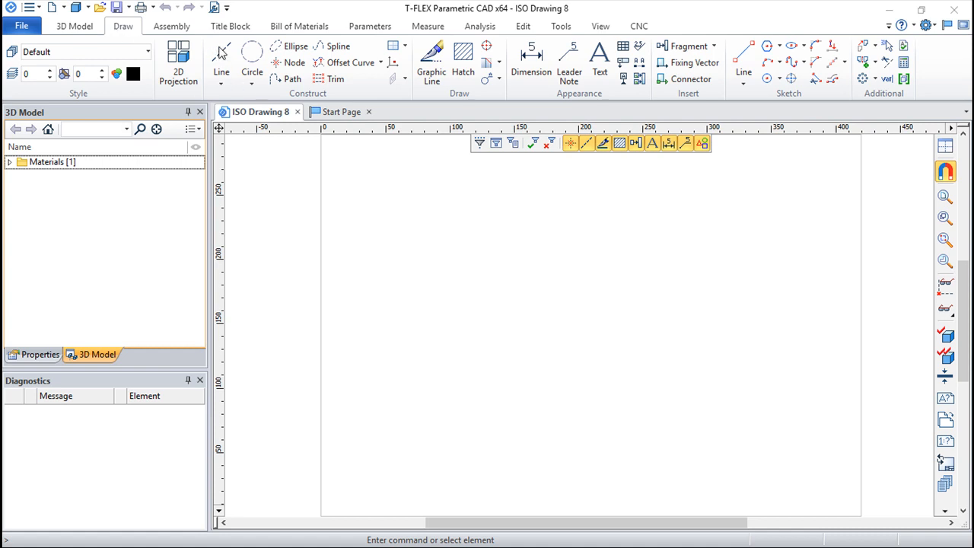
Step: Construct crossing horizontal and vertical lines, plus parallel horizontal lines above and below and vertical lines on both sides
left_click(221, 54)
left_click(236, 170)
left_click(589, 302)
key("Escape")
left_click(695, 302)
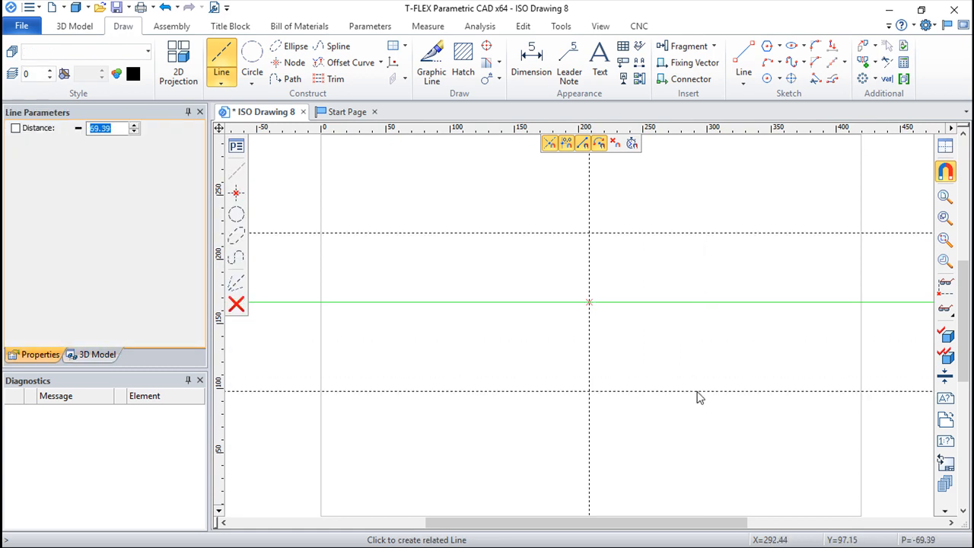
key("Escape")
left_click(589, 352)
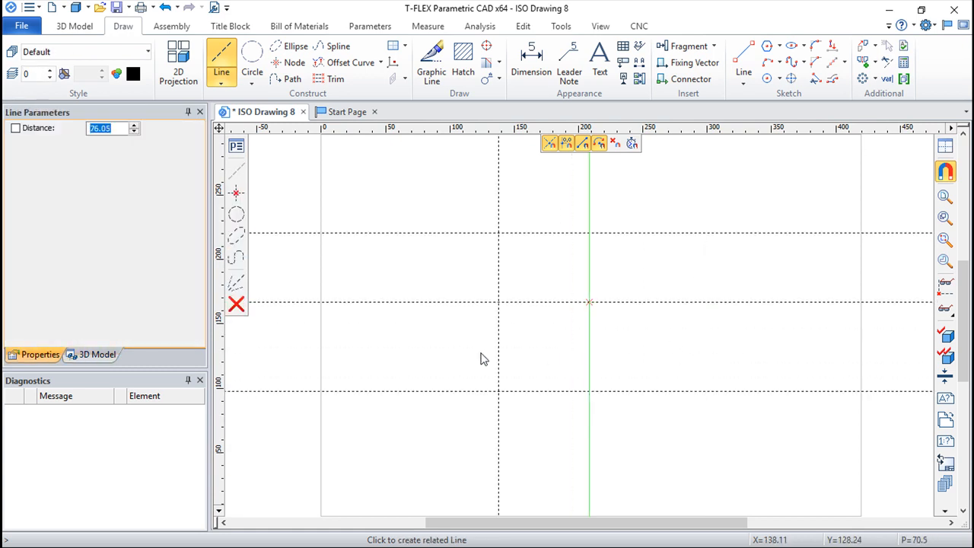
left_click(701, 353)
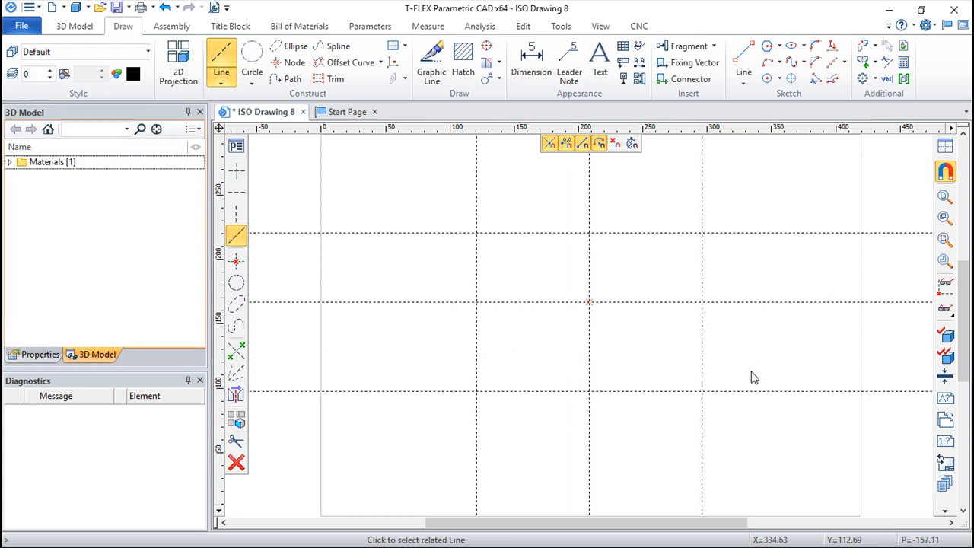
Step: Construct a circle centred where the rightmost vertical construction line crosses the middle horizontal line
left_click(251, 59)
left_click(702, 302)
left_click(744, 335)
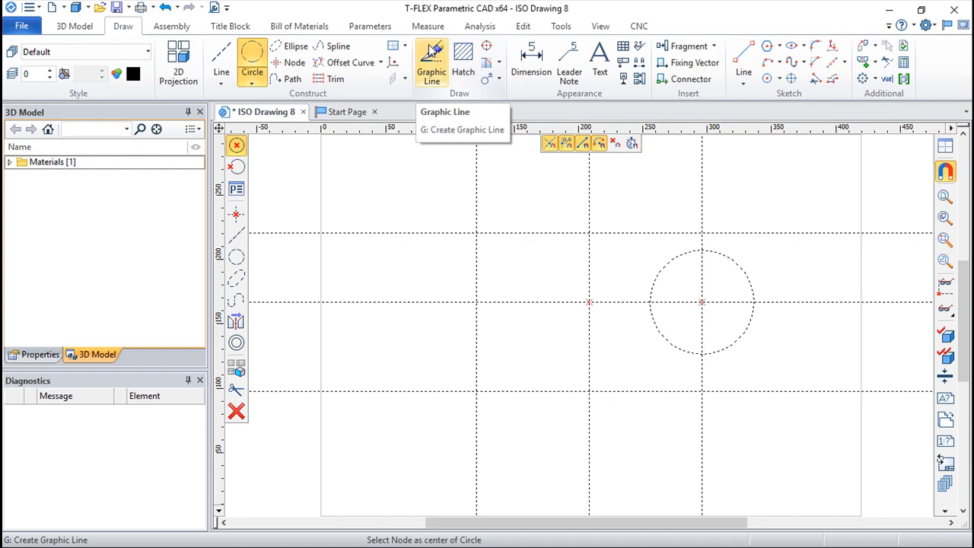
Step: Draw a stepped graphic line from the upper central intersection down to the centre node, across to the leftmost vertical, then down to the lowest horizontal
left_click(431, 62)
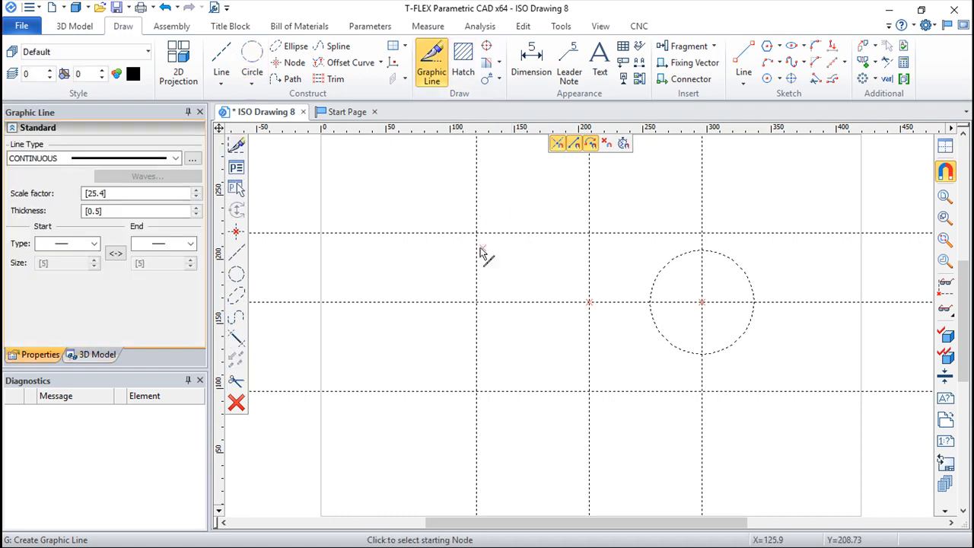
left_click(589, 233)
left_click(589, 303)
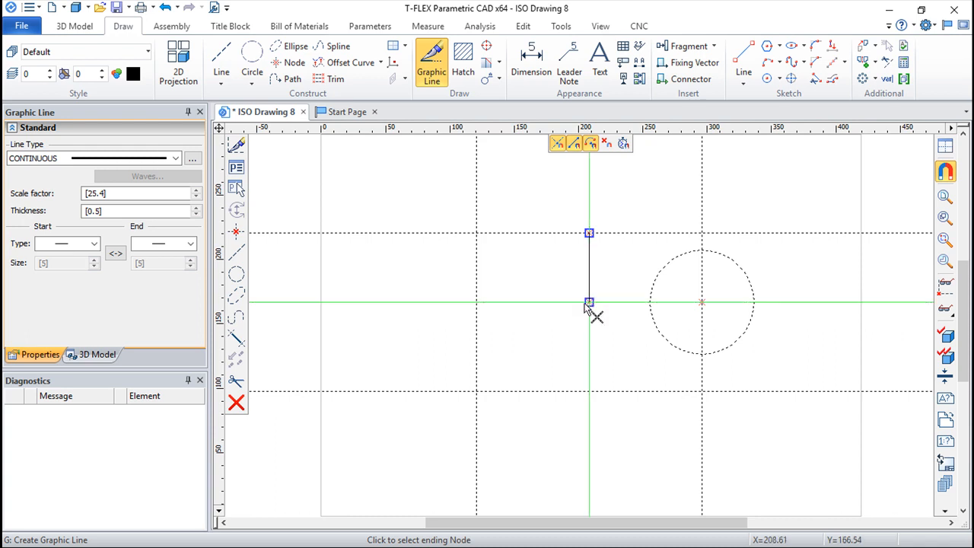
left_click(477, 303)
left_click(476, 391)
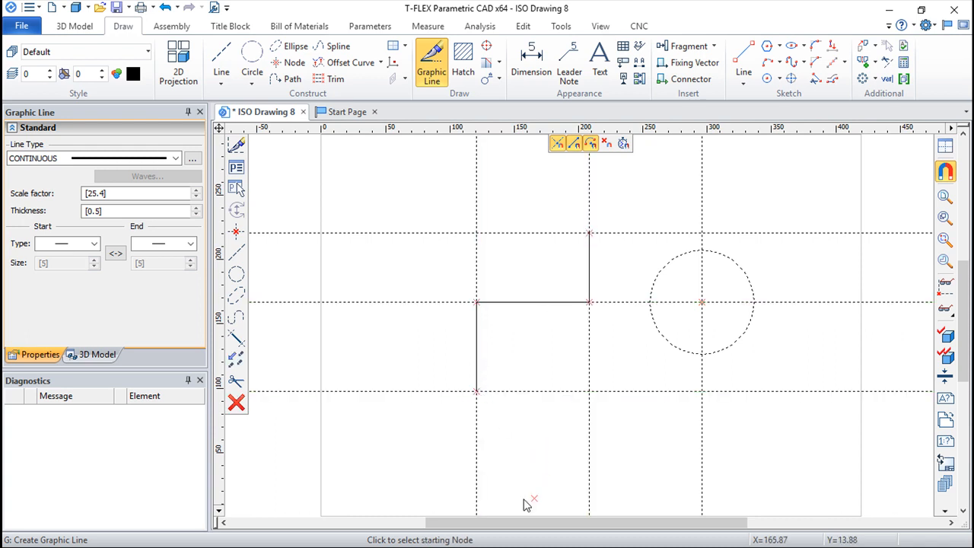
key("Escape")
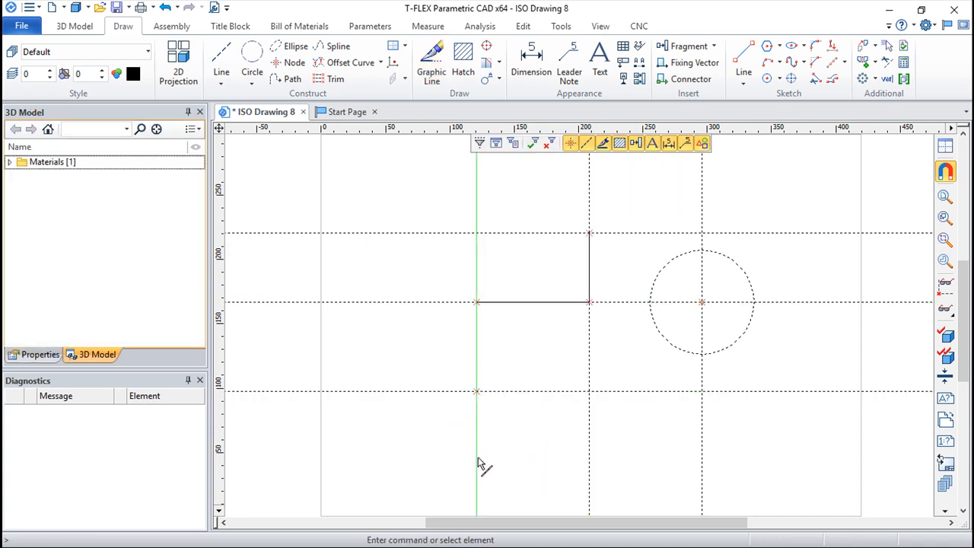
Step: Try to move the leftmost vertical construction line farther from the central vertical line
left_click(477, 461)
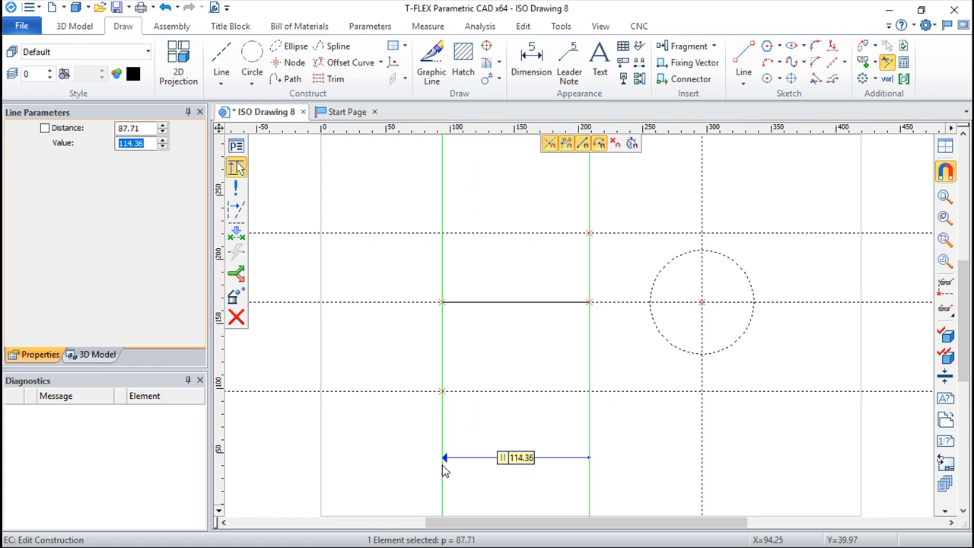
key("Escape")
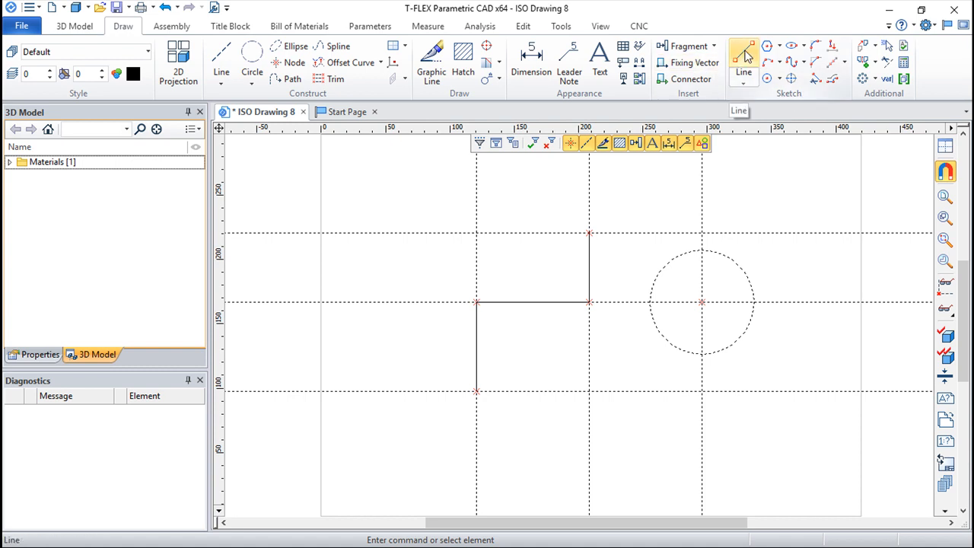
Step: Sketch an open chain of four connected lines around the stepped graphic line, running from above it, down its left side and beneath it
left_click(746, 56)
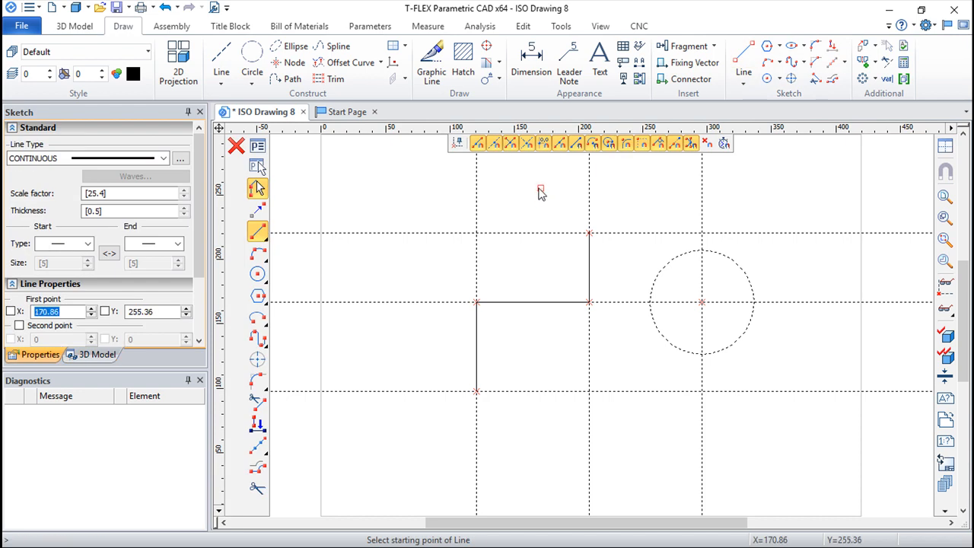
left_click(542, 194)
left_click(386, 281)
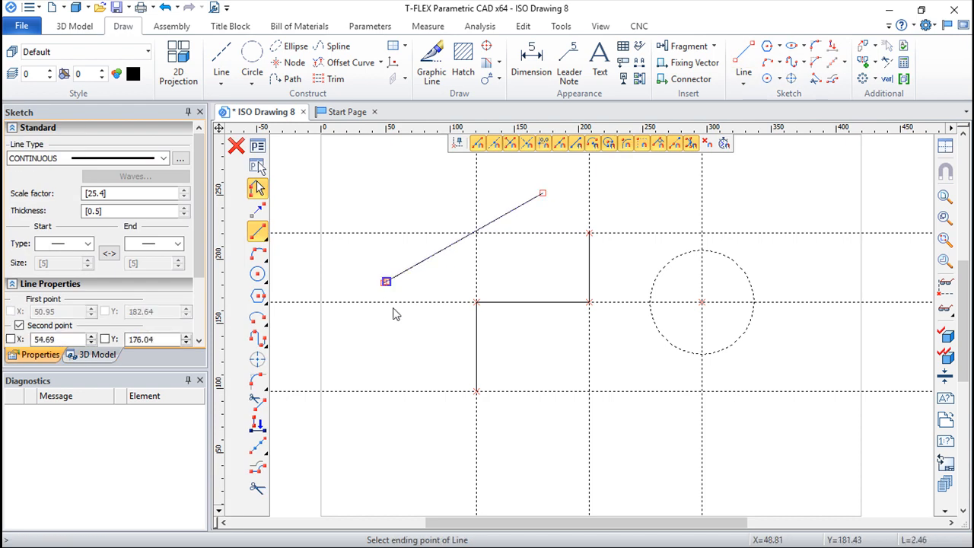
left_click(387, 439)
left_click(530, 439)
left_click(647, 480)
key("Escape")
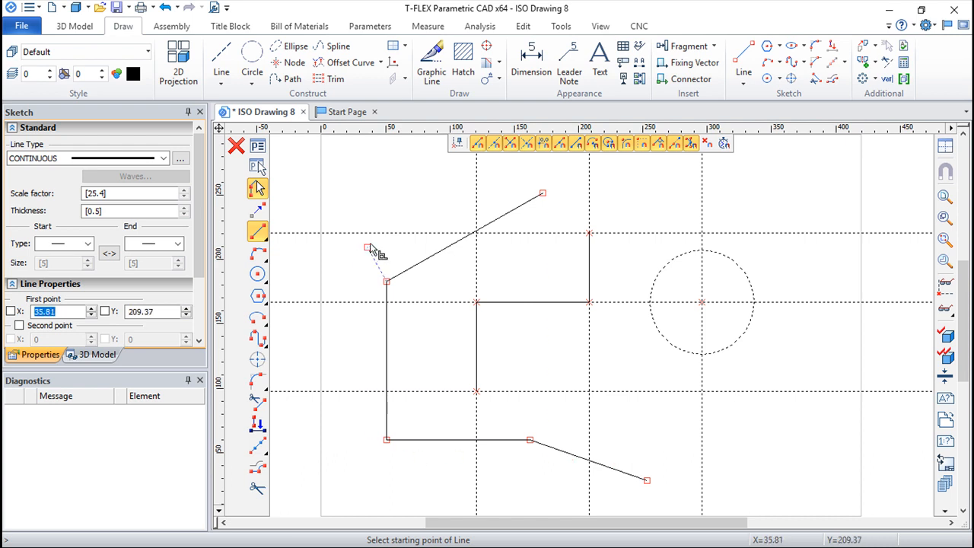
key("Escape")
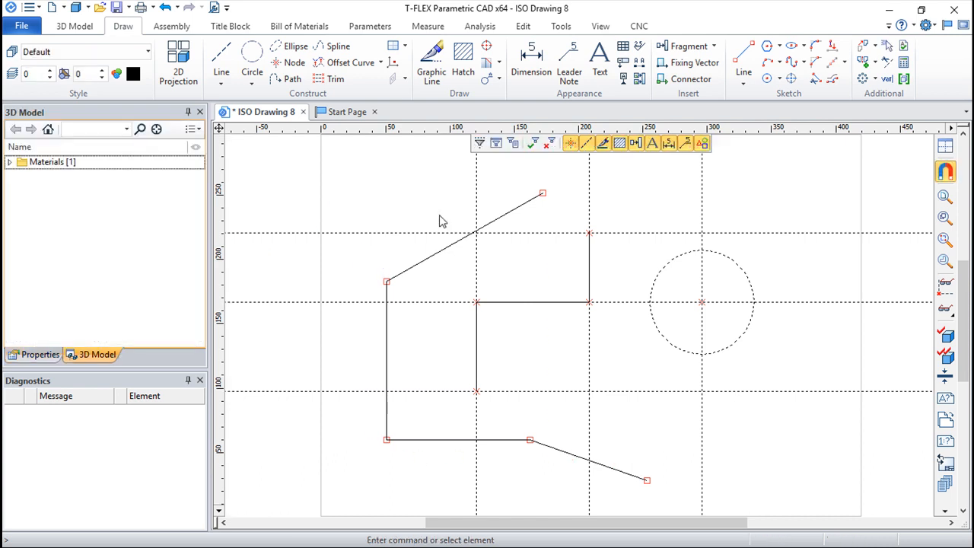
Step: Move the sketched chain's upper-left corner node outward to about X 30, Y 195
left_click(386, 282)
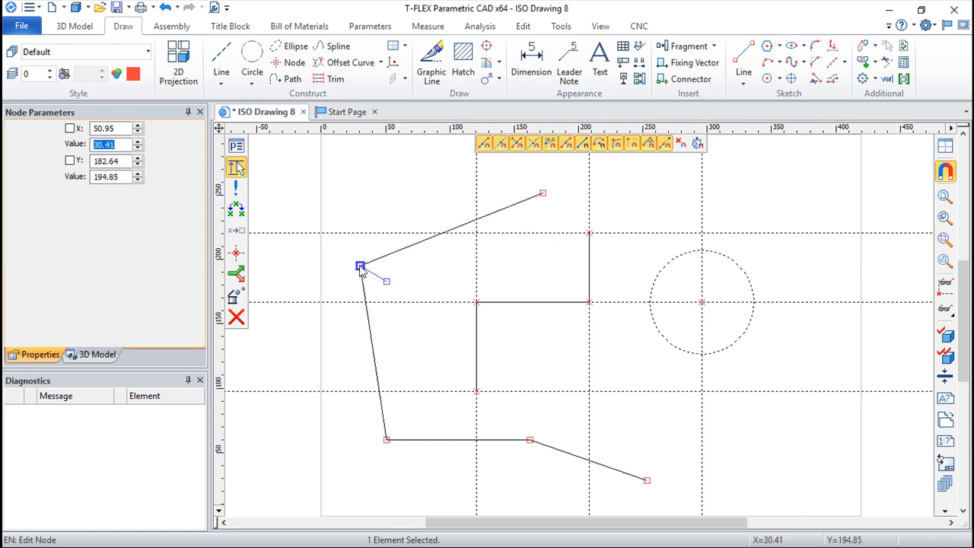
left_click(359, 264)
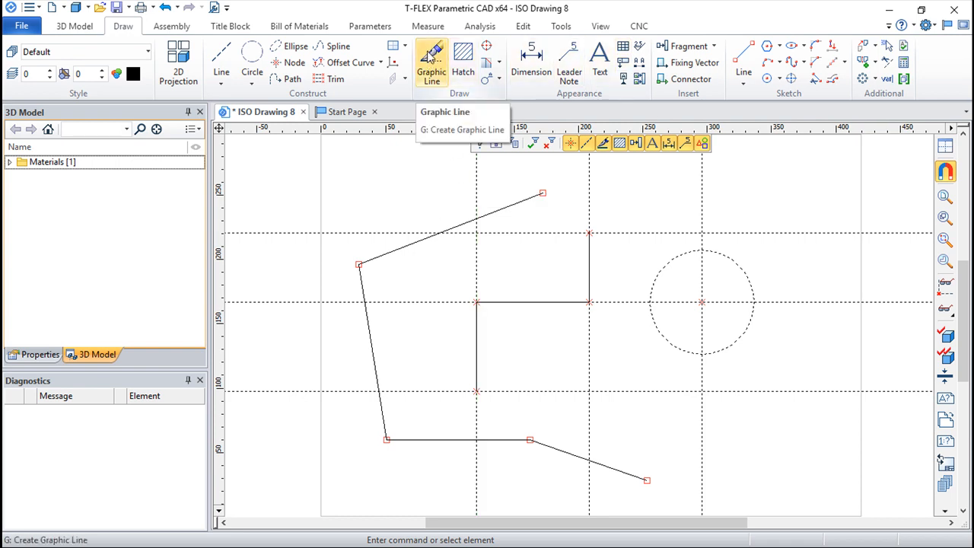
Step: Set the Graphic Line parameters to an advanced Double line with centre alignment and a constant width
left_click(439, 73)
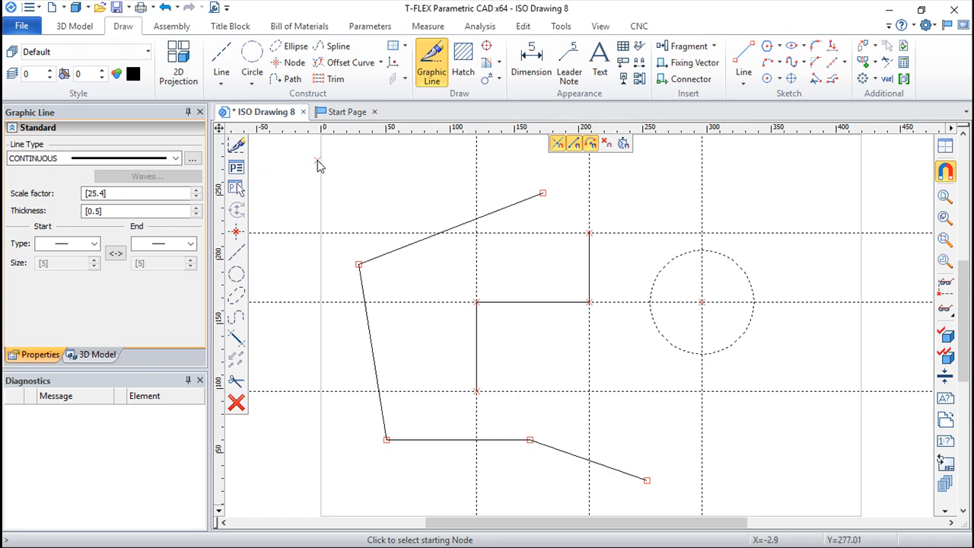
left_click(236, 167)
left_click_drag(474, 155, 703, 207)
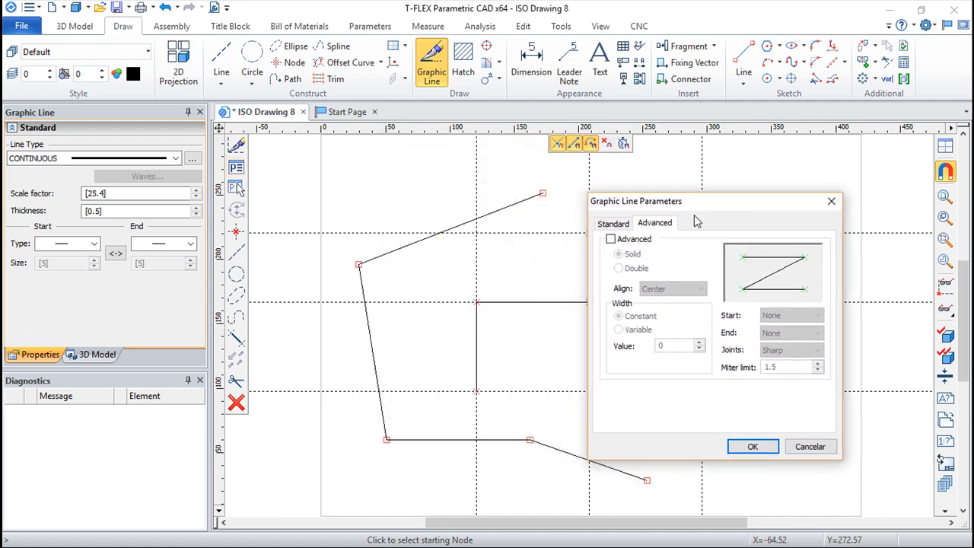
left_click(613, 223)
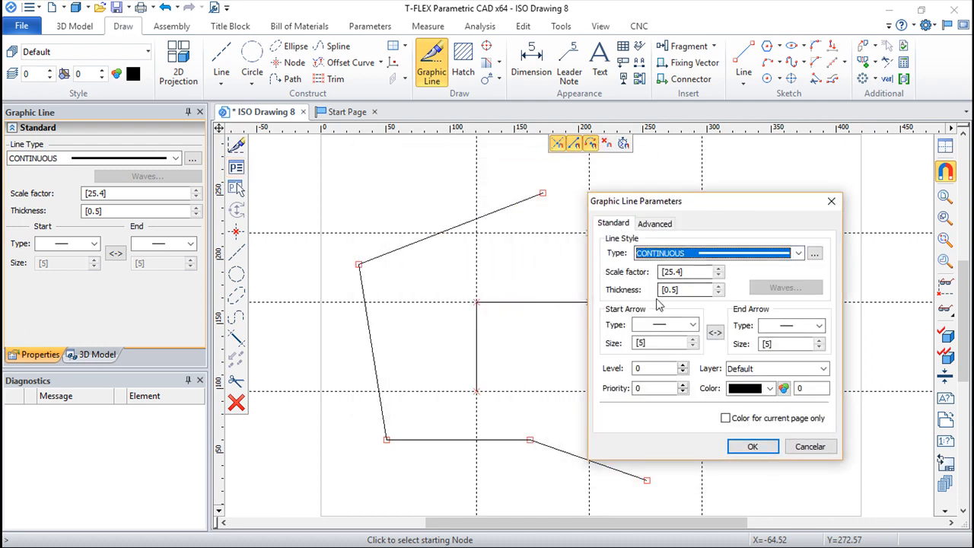
left_click(693, 325)
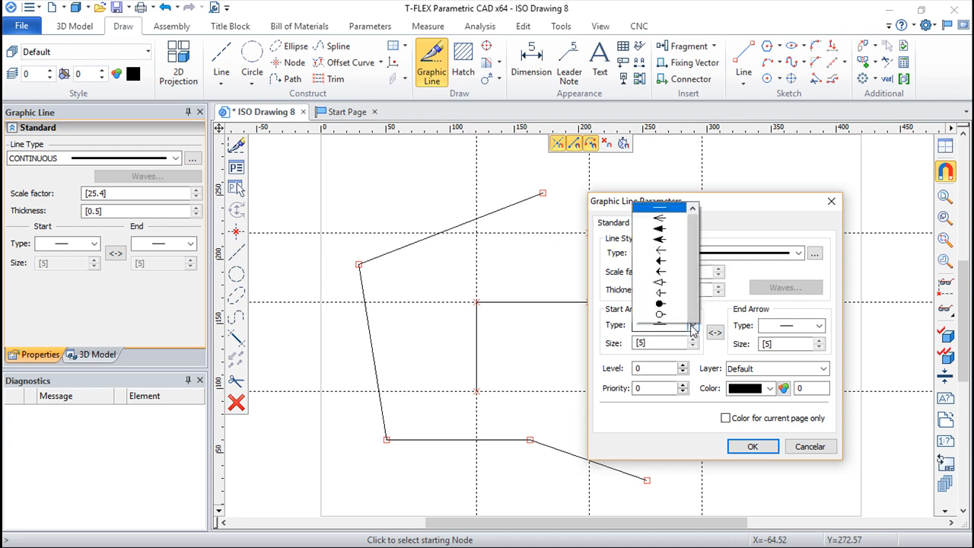
left_click(692, 325)
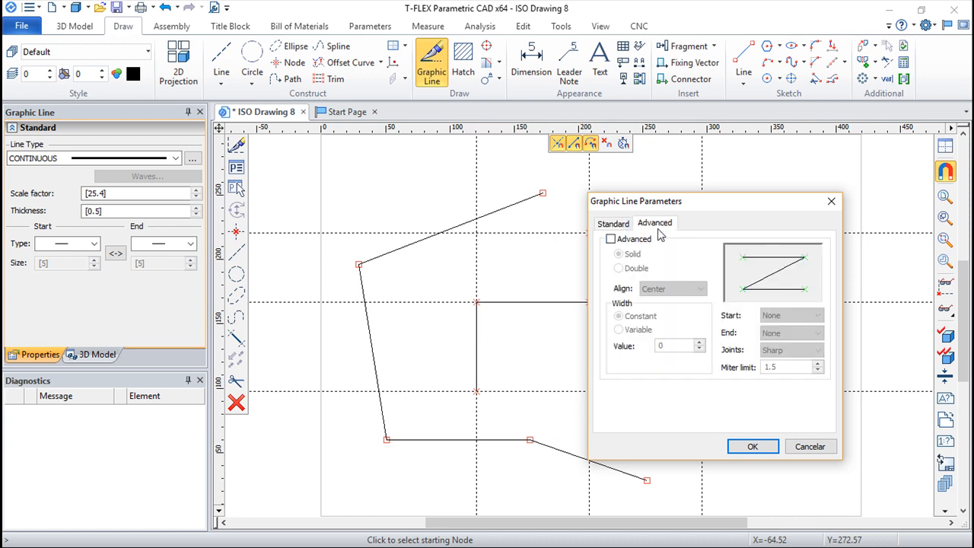
left_click(610, 239)
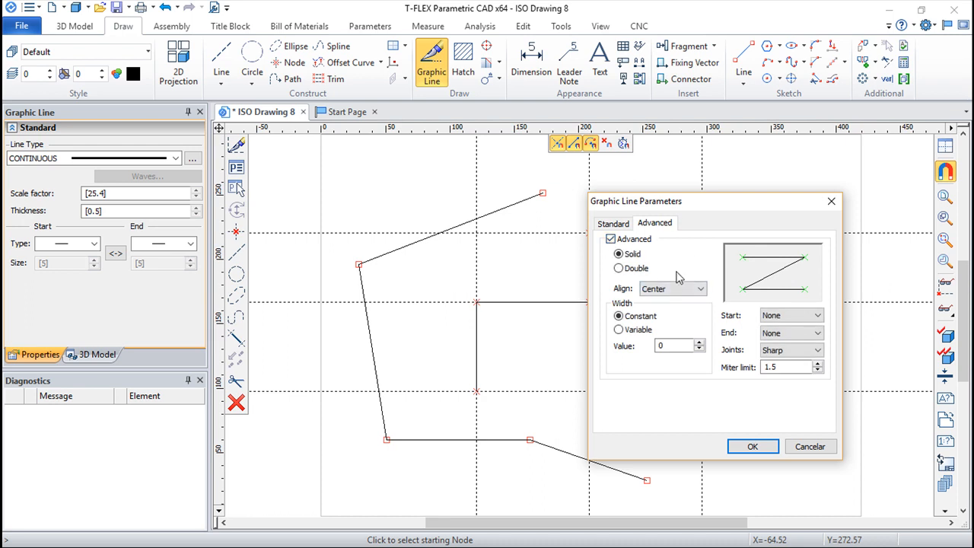
left_click(618, 269)
double_click(670, 346)
left_click(753, 445)
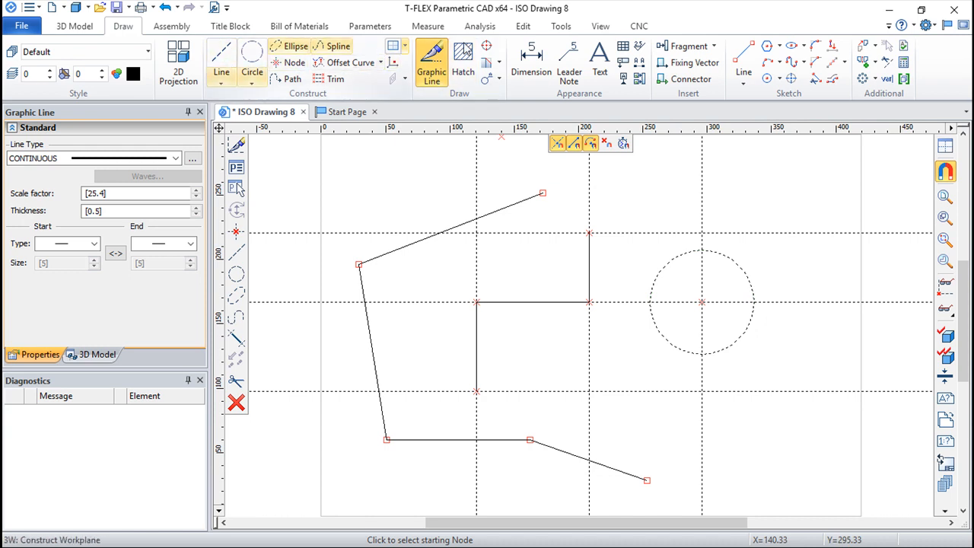
Step: Draw a two-segment double graphic line from the upper-right intersection through the lower central intersection to the sketched chain's lower end node
left_click(701, 232)
left_click(590, 392)
left_click(647, 480)
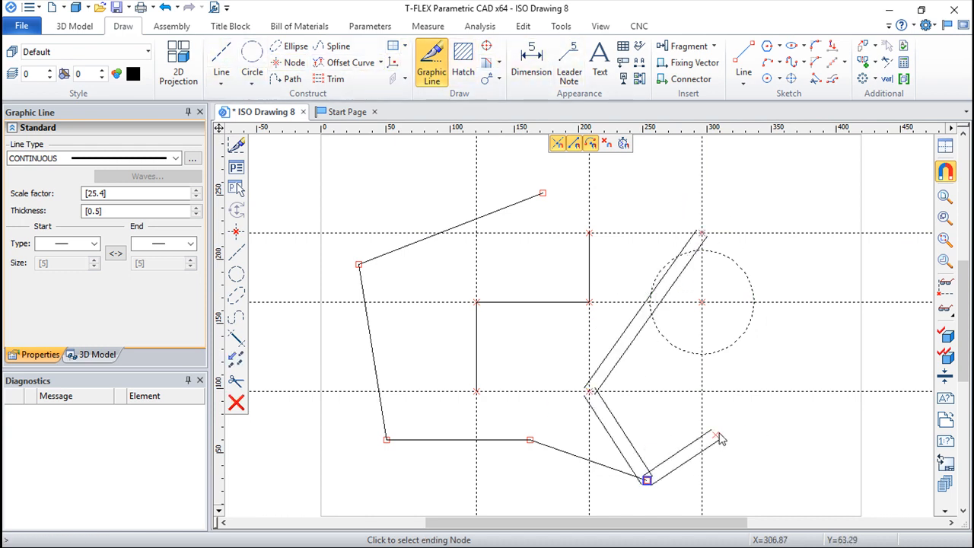
key("Escape")
Step: Undo both double graphic line segments
left_click(165, 8)
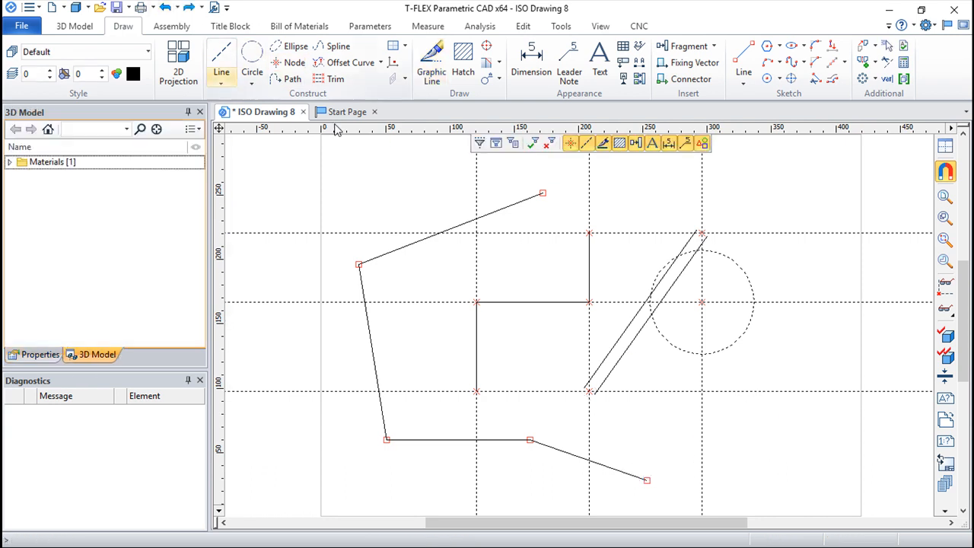
left_click(165, 7)
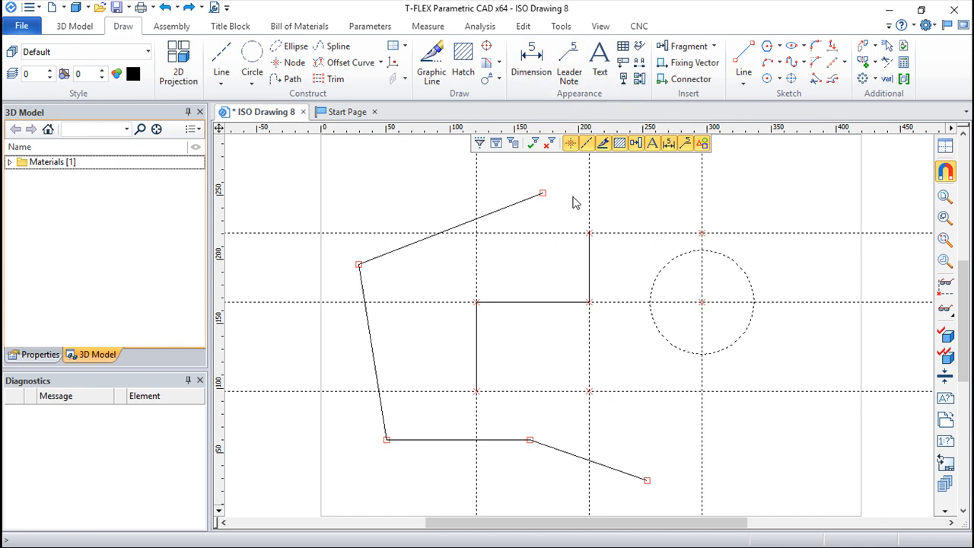
Step: Change the colour of the sketched chain's top slanted line to blue R17 G124 B255
left_click(512, 304)
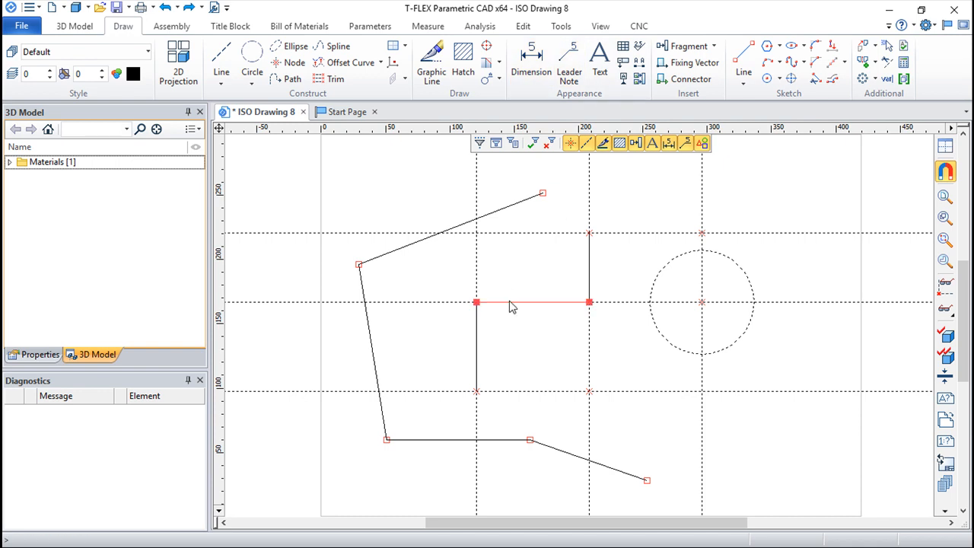
left_click(507, 212)
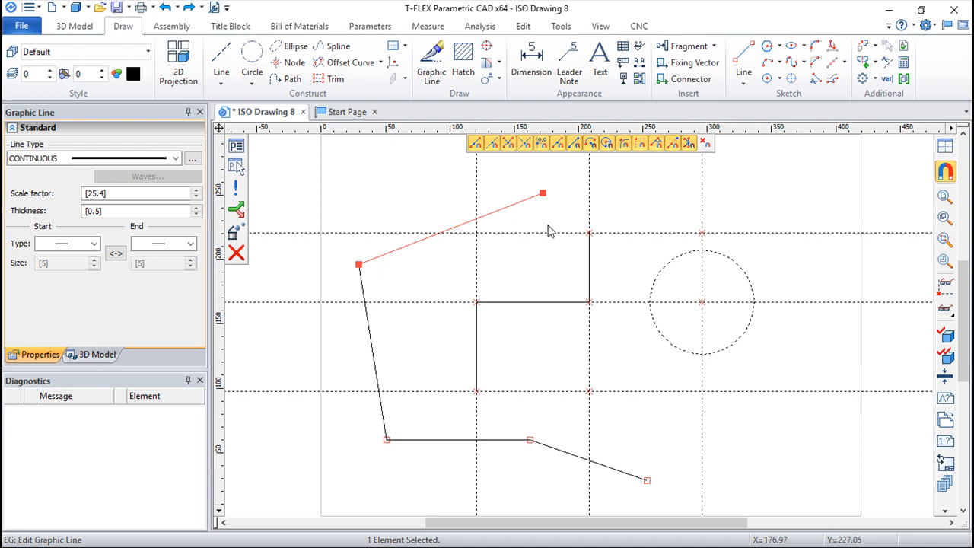
left_click(236, 146)
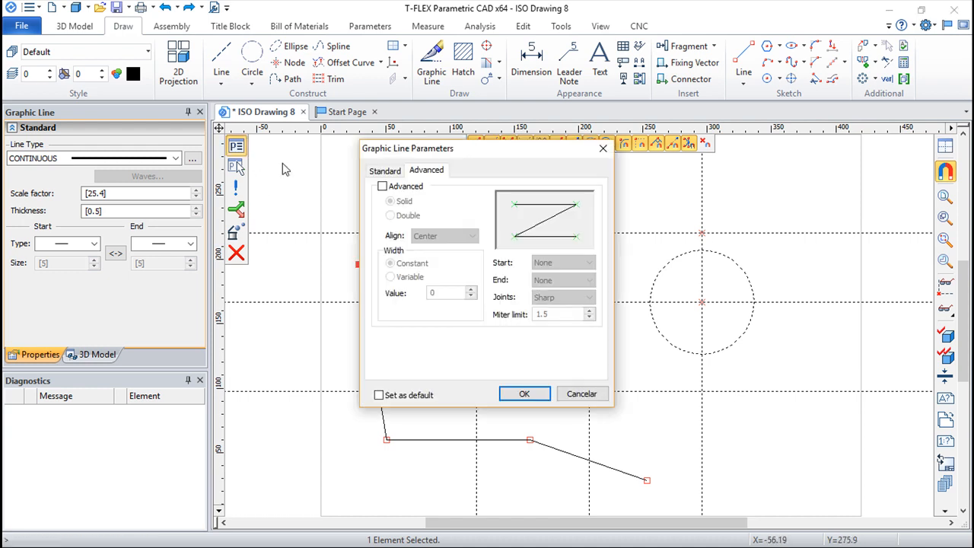
left_click(384, 171)
left_click(535, 343)
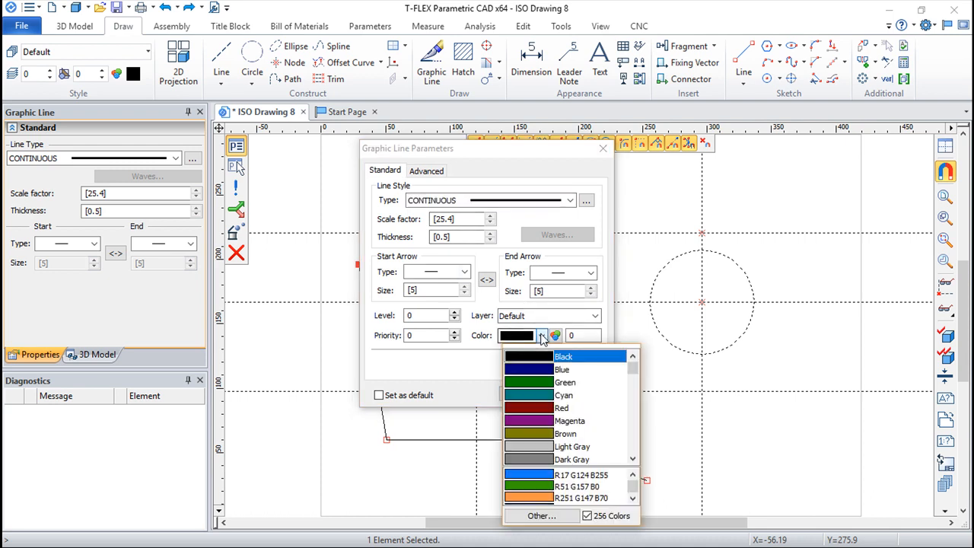
left_click(535, 492)
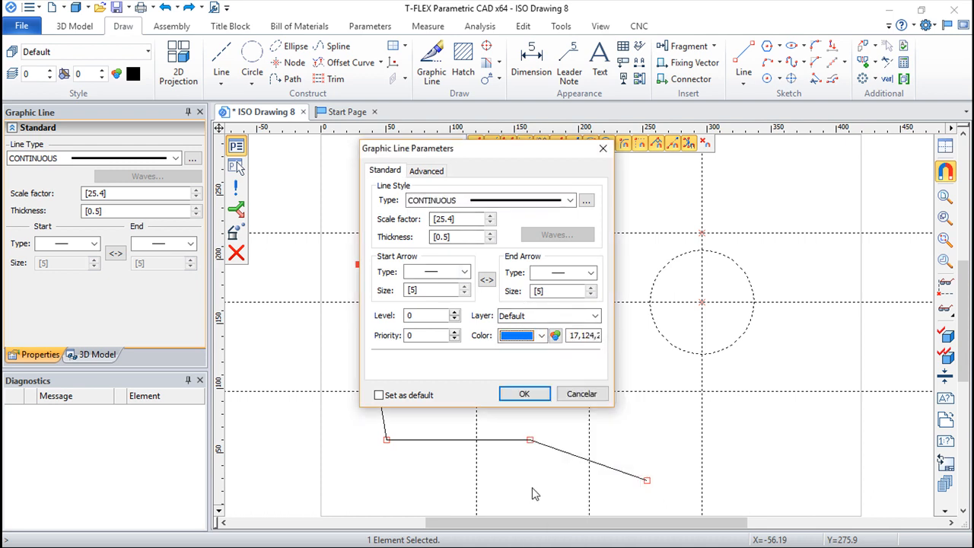
left_click(524, 394)
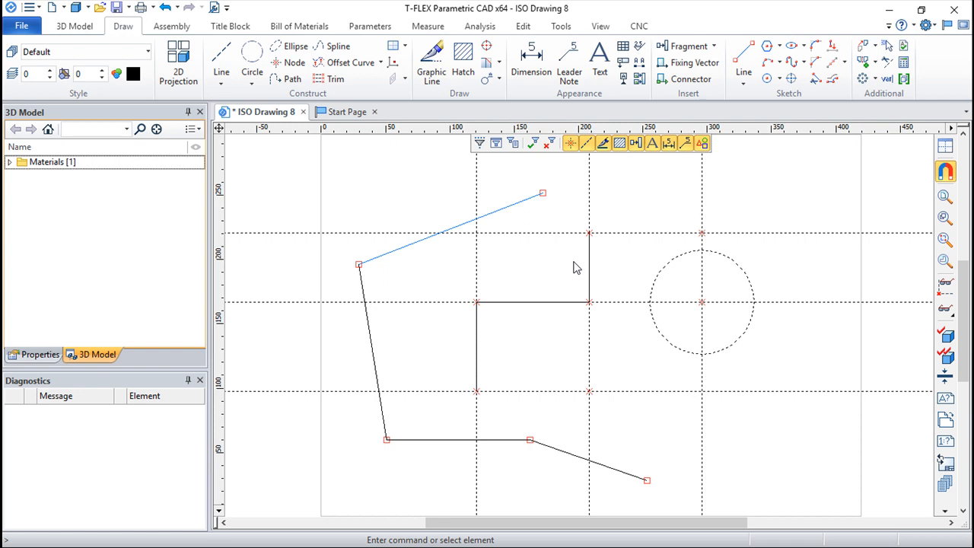
key("g")
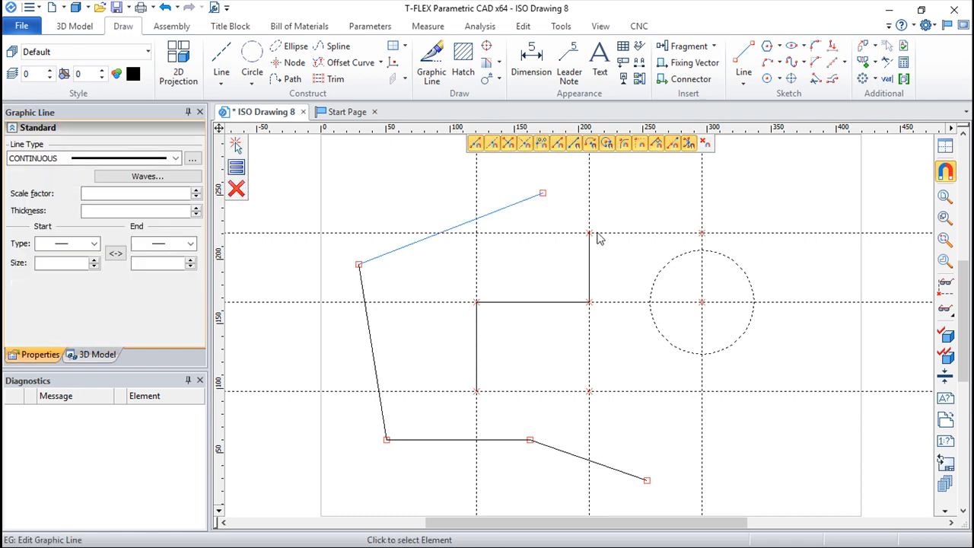
left_click(374, 356)
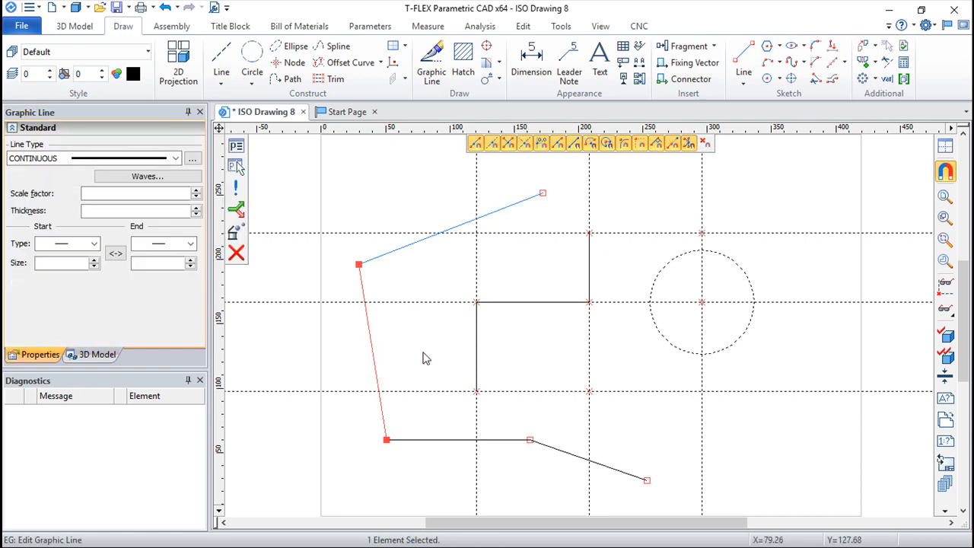
key("Escape")
key("Escape")
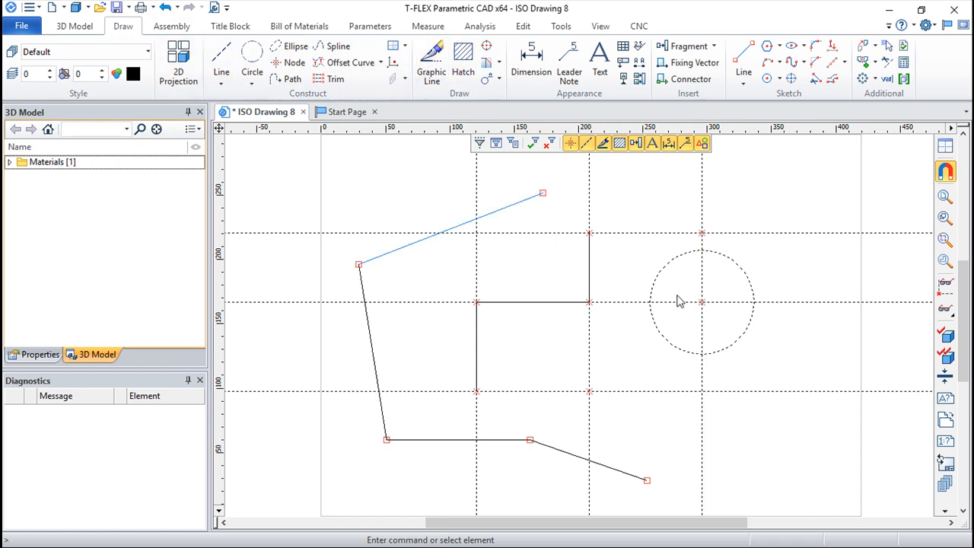
Step: Turn off the Advanced option in the Graphic Line parameters to return to a standard continuous line
scroll(776, 263, "up", 3)
scroll(777, 263, "down", 1)
scroll(776, 263, "down", 1)
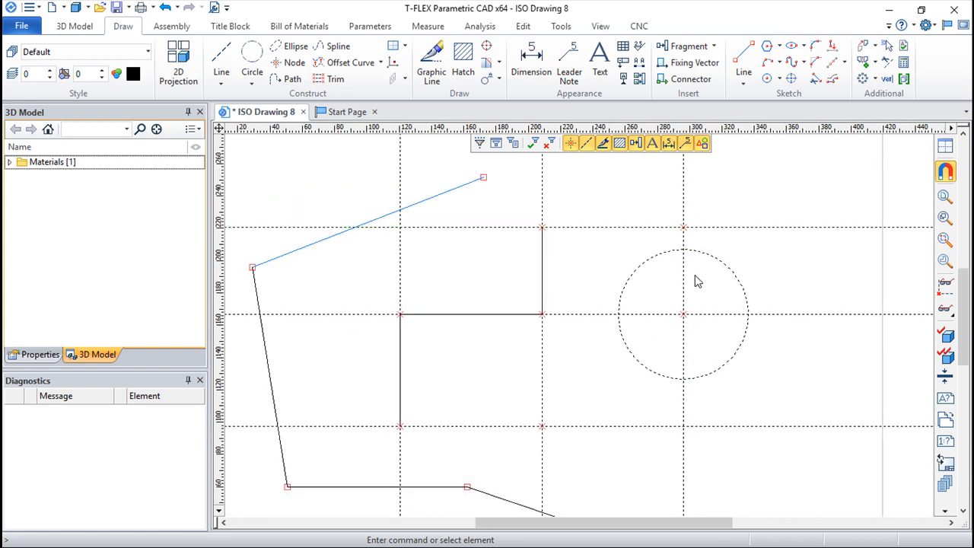
middle_click_drag(774, 259, 723, 253)
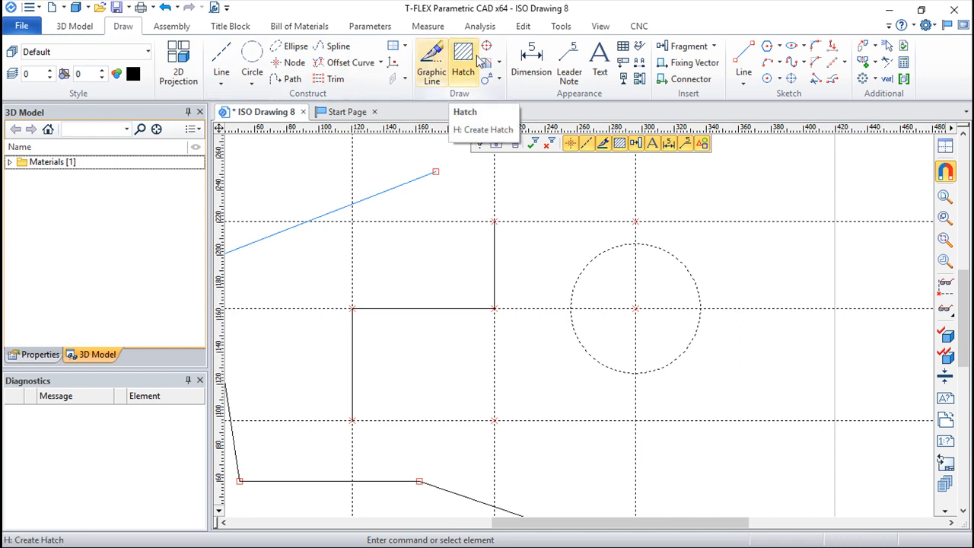
left_click(431, 57)
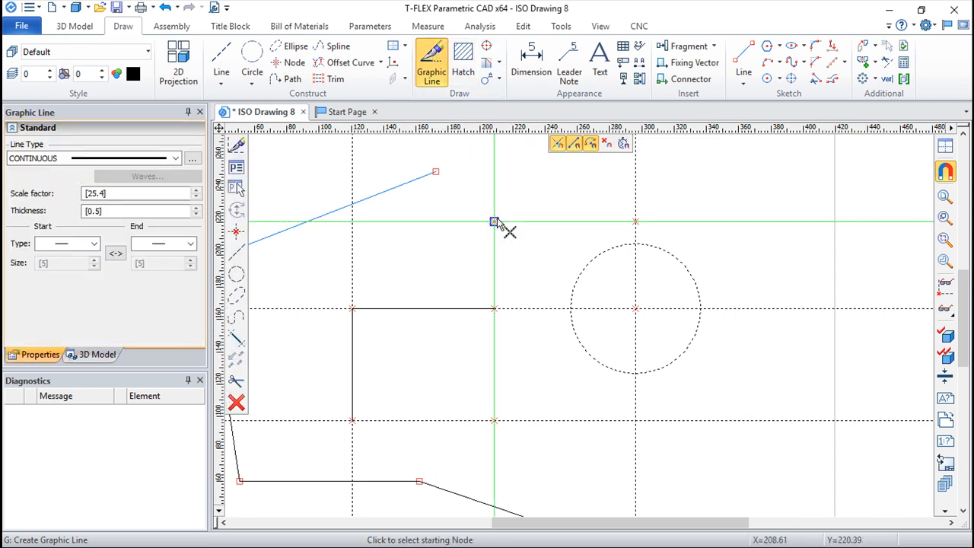
left_click(494, 221)
key("Escape")
left_click(236, 167)
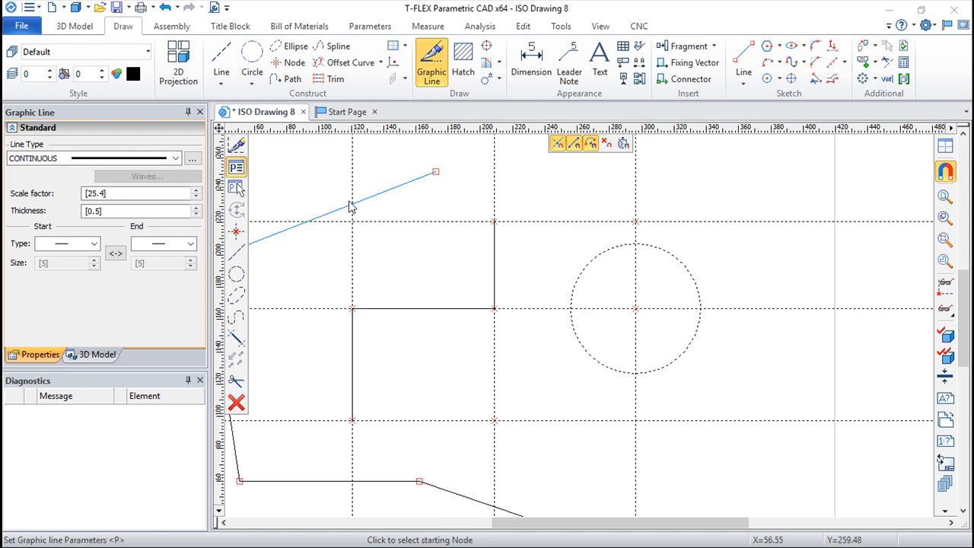
left_click(420, 172)
left_click(391, 200)
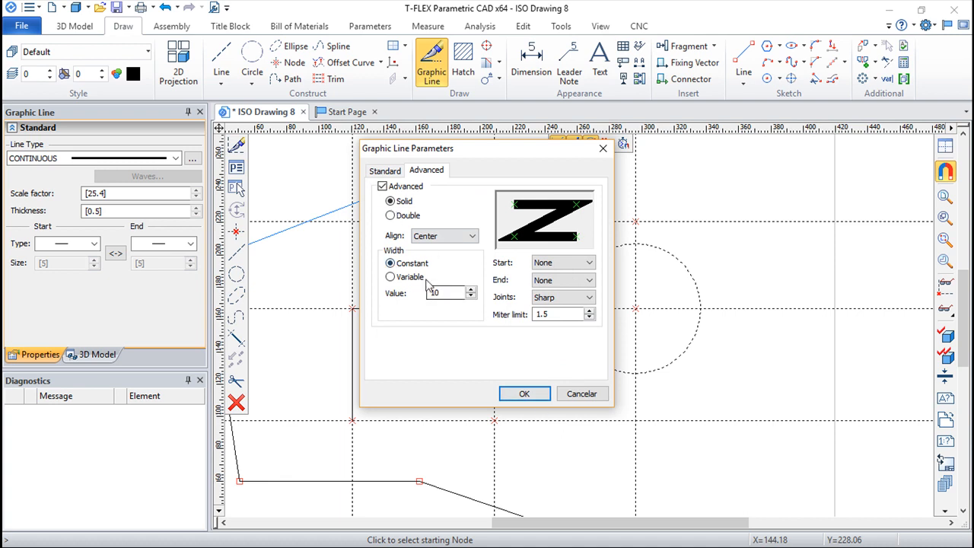
left_click_drag(446, 292, 402, 293)
left_click(382, 185)
left_click(524, 393)
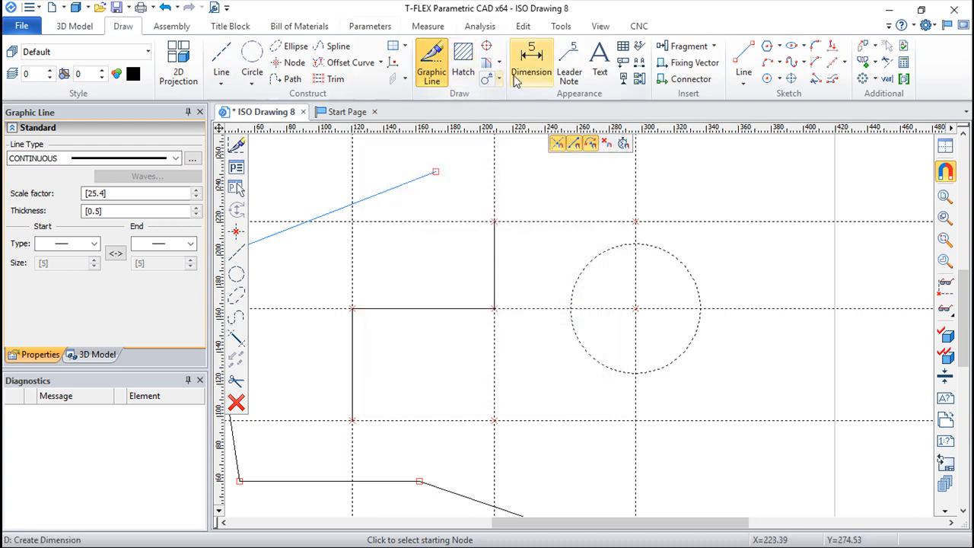
Step: Draw graphic lines from the upper central intersection to the upper-right intersection and down to the circle, continuing along its upper-right quarter arc
left_click(495, 222)
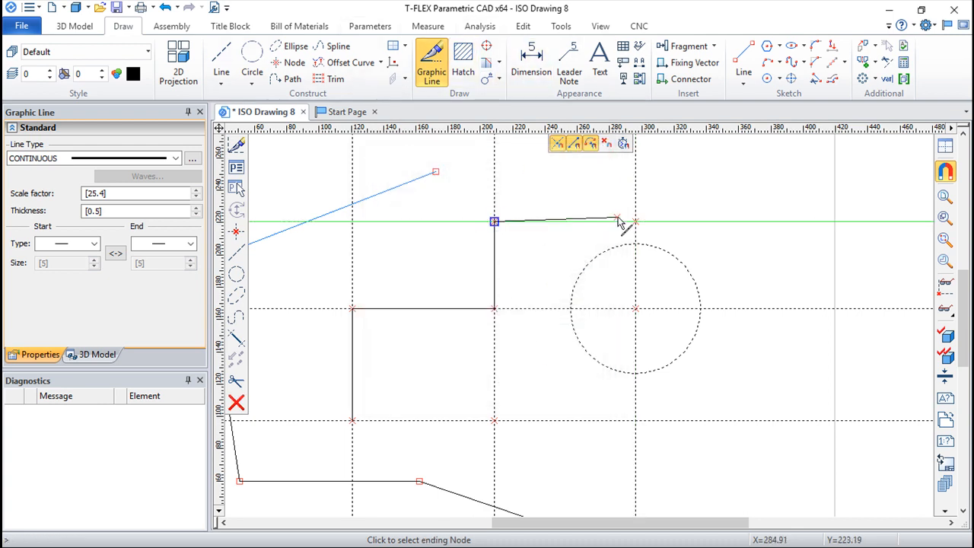
left_click(636, 222)
scroll(685, 232, "up", 2)
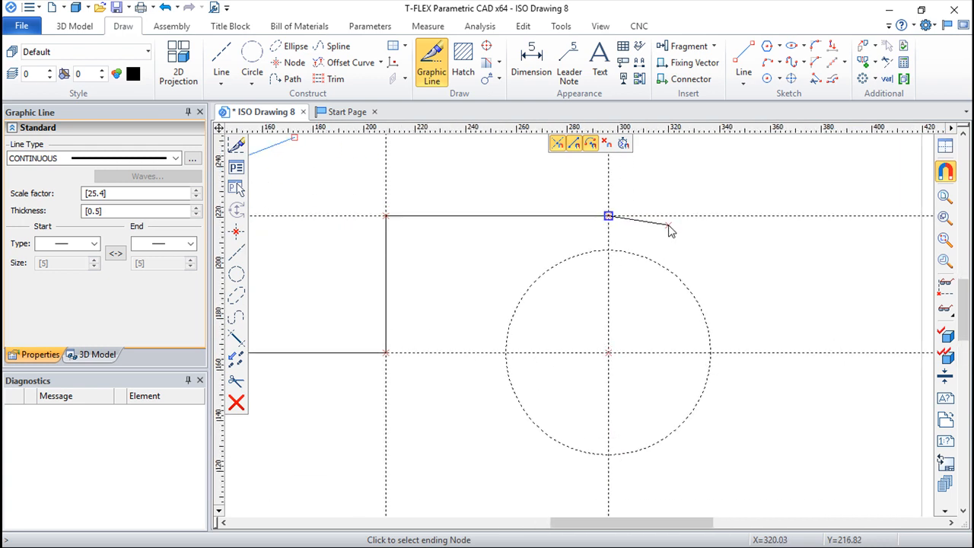
left_click(608, 250)
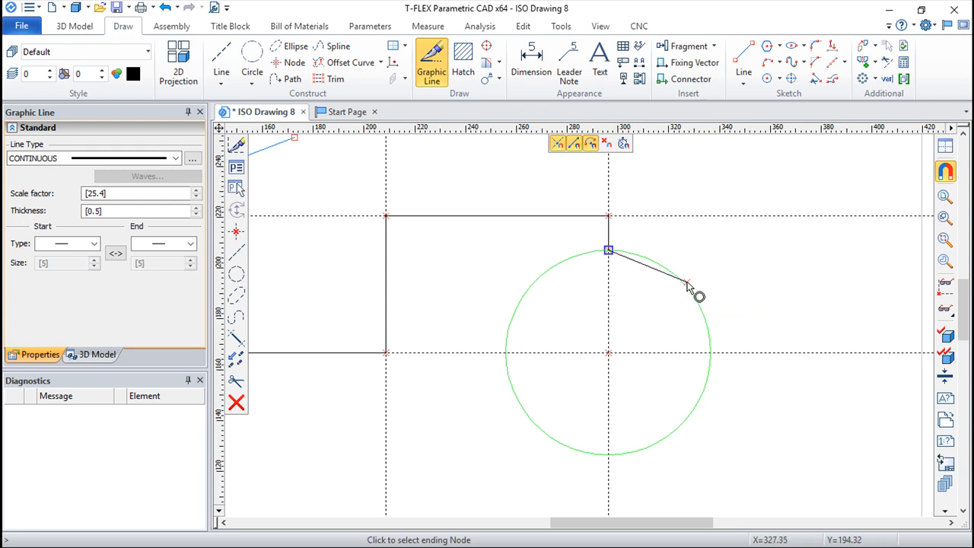
key("c")
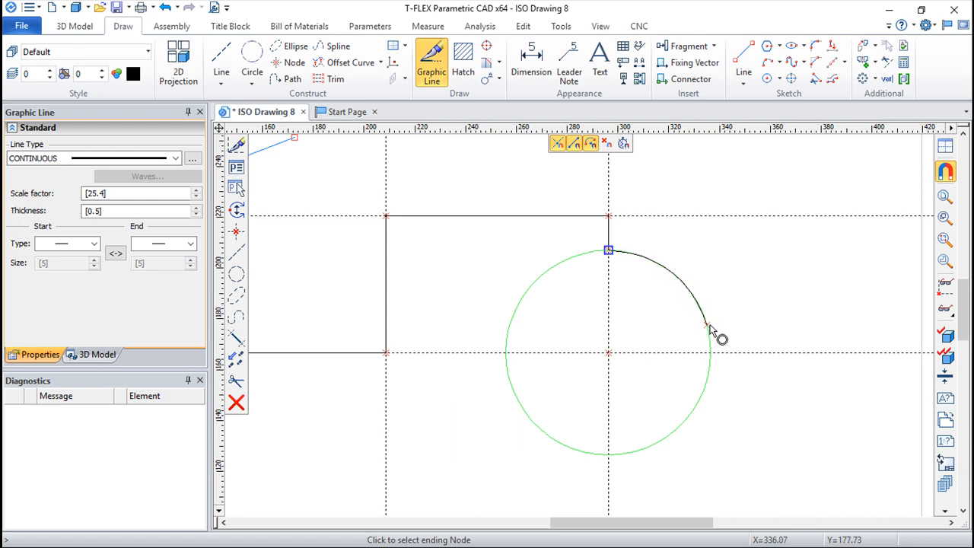
left_click(710, 353)
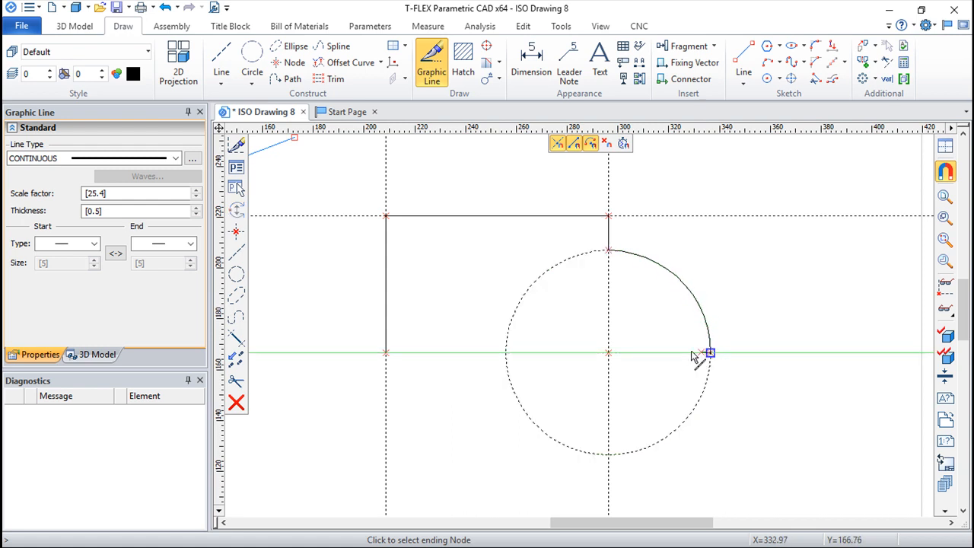
Step: Continue the graphic line through the circle's centre to its lowest point, along the lower-left quarter arc, and horizontally to the central intersection
left_click(608, 353)
left_click(609, 453)
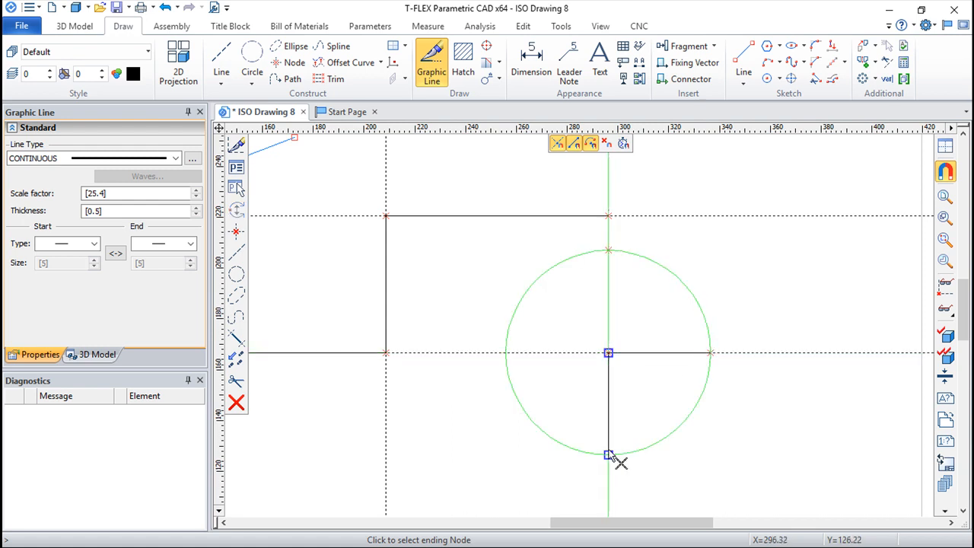
left_click(505, 353)
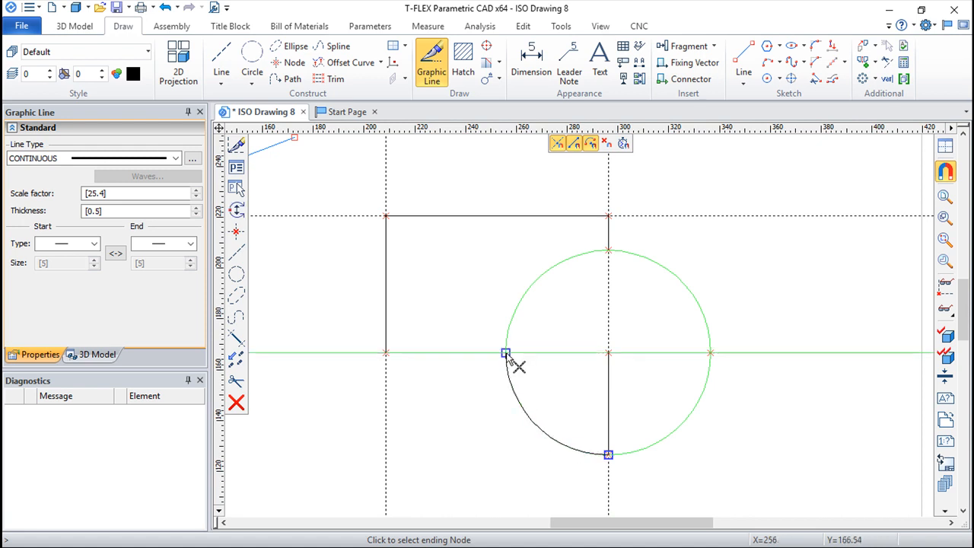
left_click(386, 353)
key("Escape")
scroll(500, 337, "up", 3)
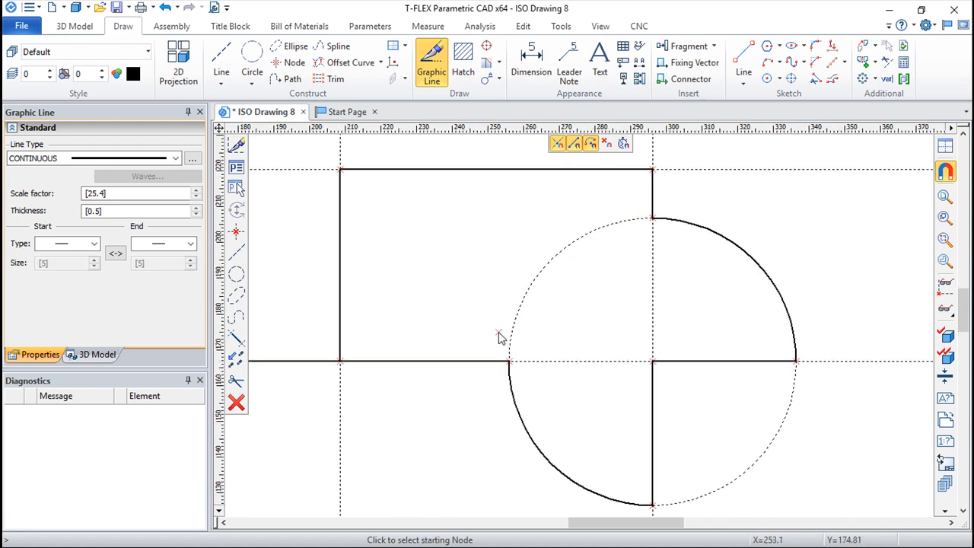
Step: Try to trace a graphic arc along the construction circle from its right quadrant node with the arc direction reversed
scroll(500, 337, "down", 5)
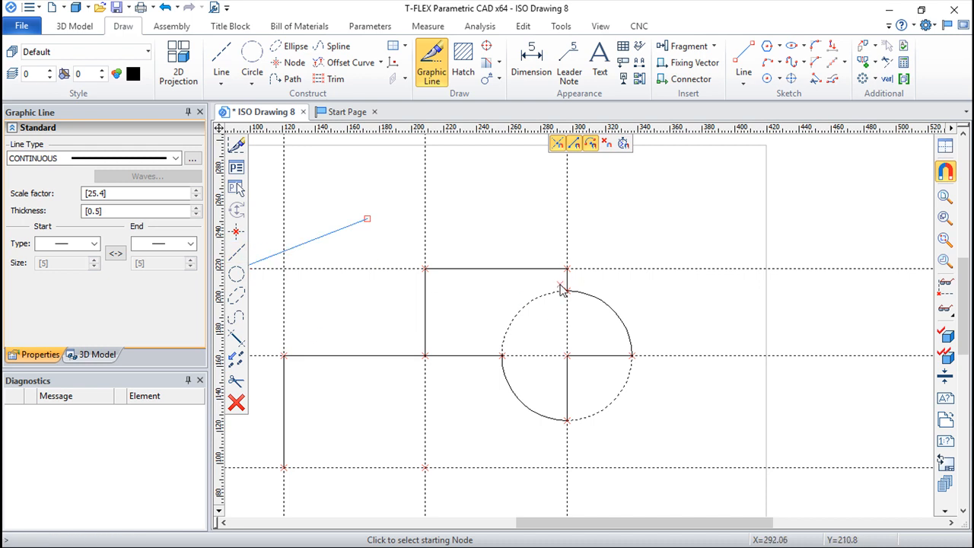
scroll(643, 313, "up", 3)
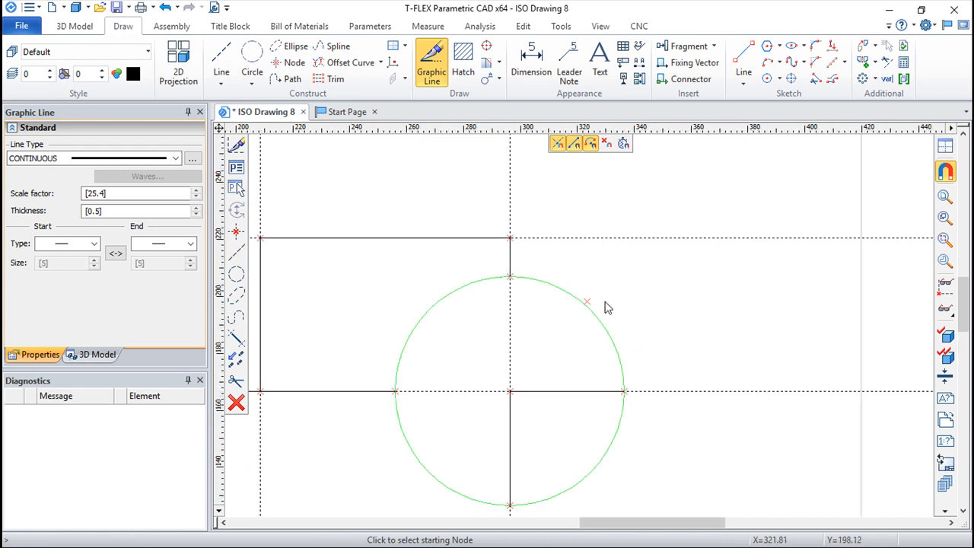
middle_click_drag(576, 308, 705, 289)
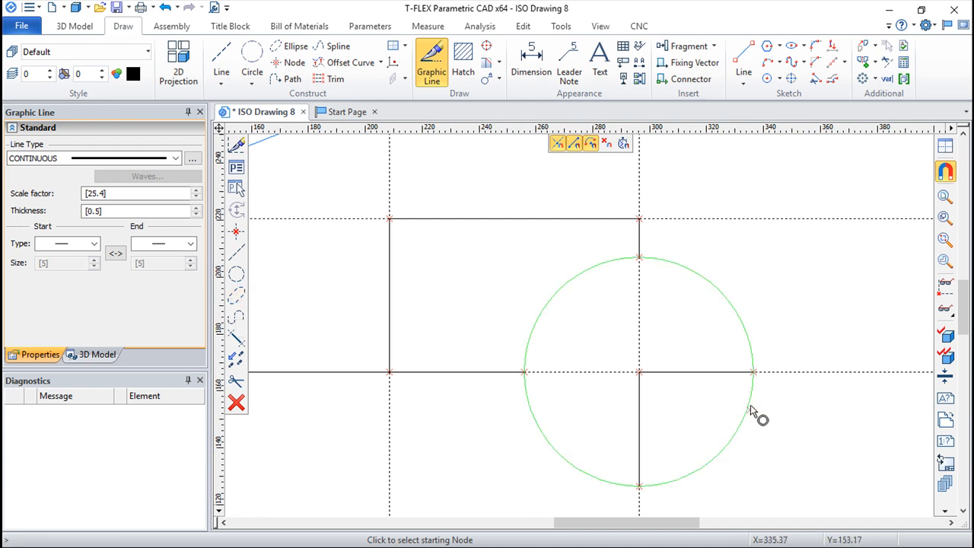
left_click(753, 373)
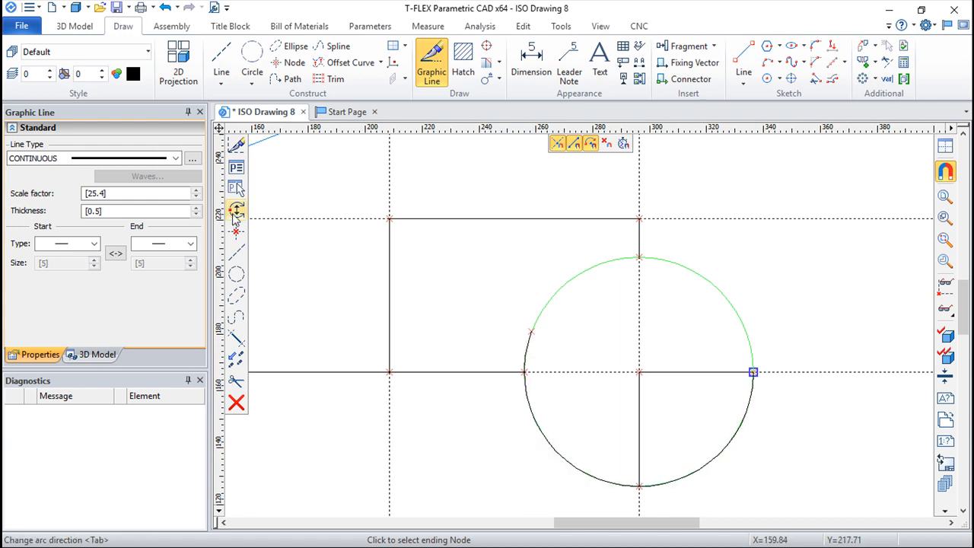
left_click(237, 210)
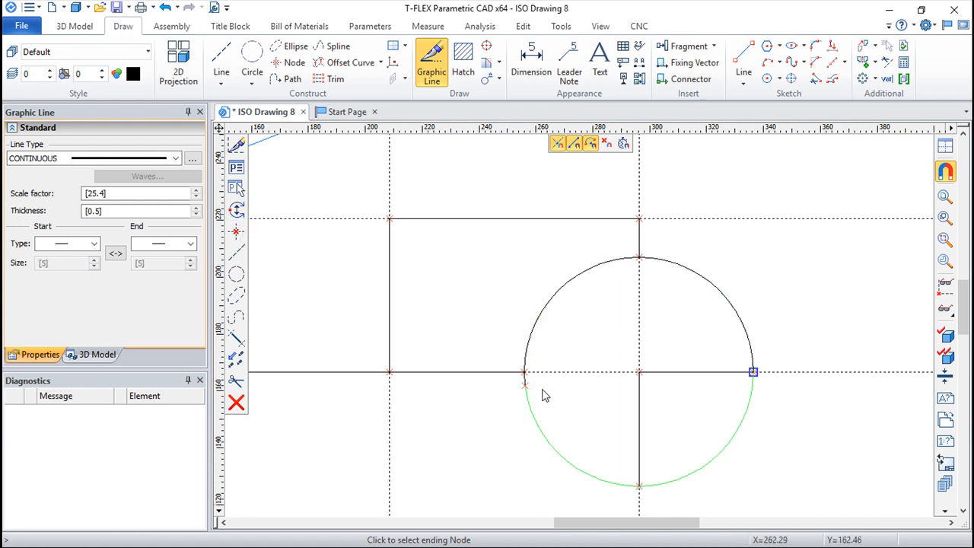
left_click(534, 416)
key("Escape")
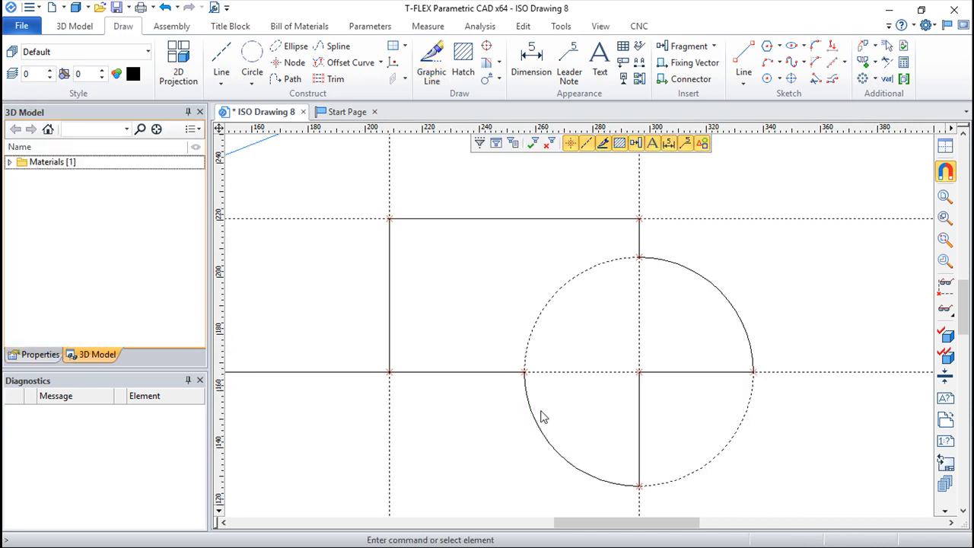
Step: Look through the sketch tools and their line, polygon, arc and circle creation variants
scroll(498, 206, "down", 3)
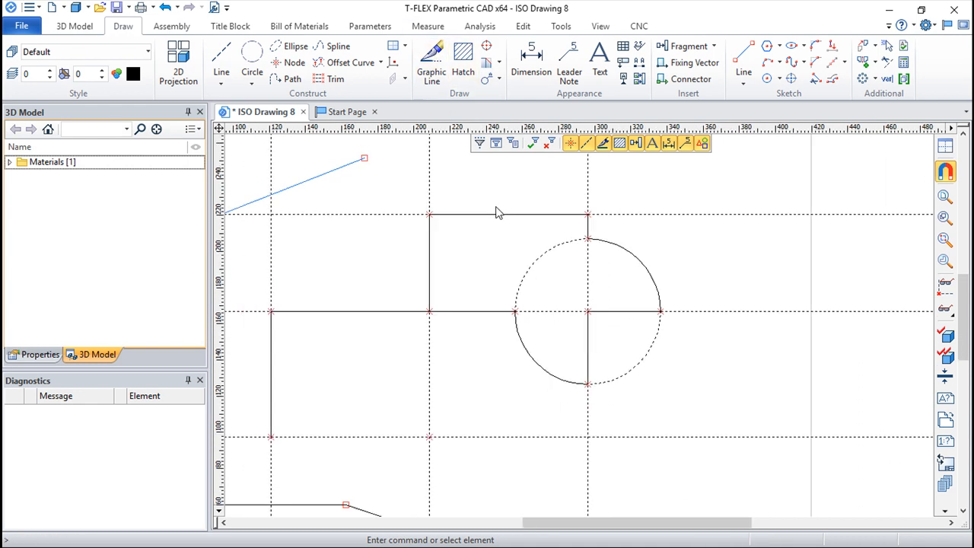
scroll(650, 209, "down", 2)
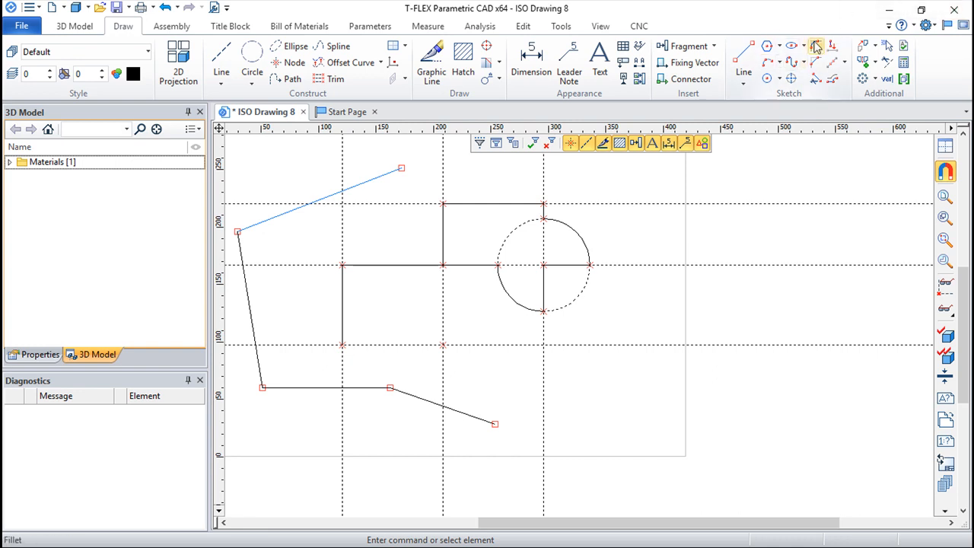
left_click(744, 76)
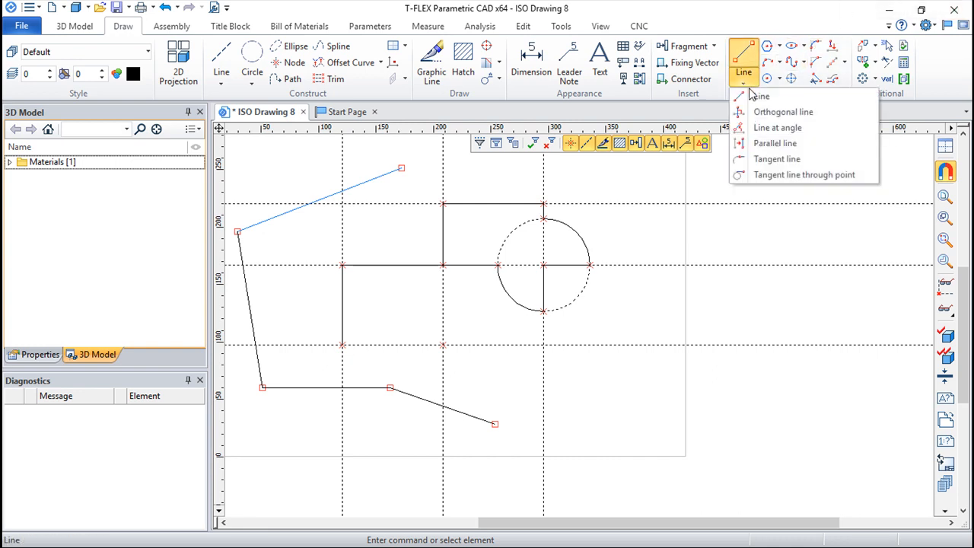
left_click(779, 47)
left_click(789, 21)
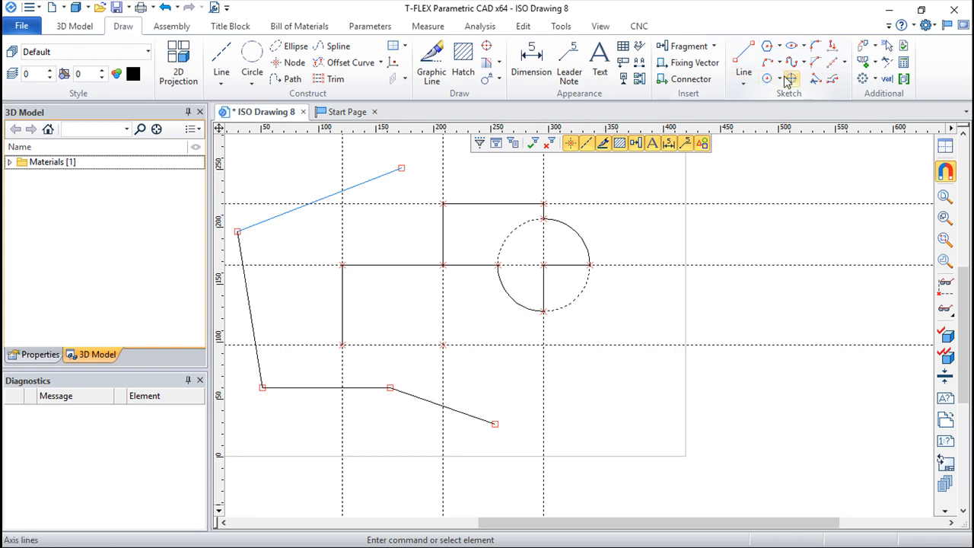
left_click(743, 61)
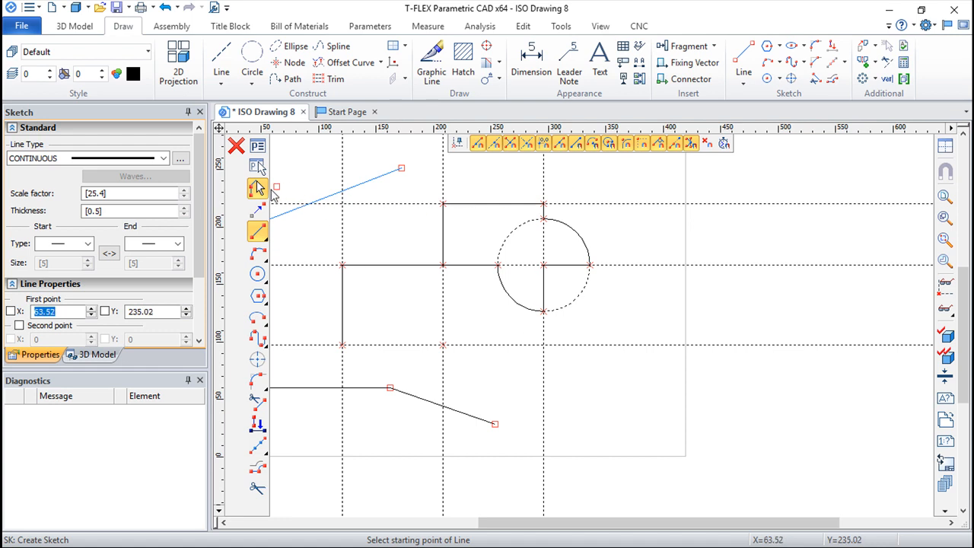
left_click(259, 242)
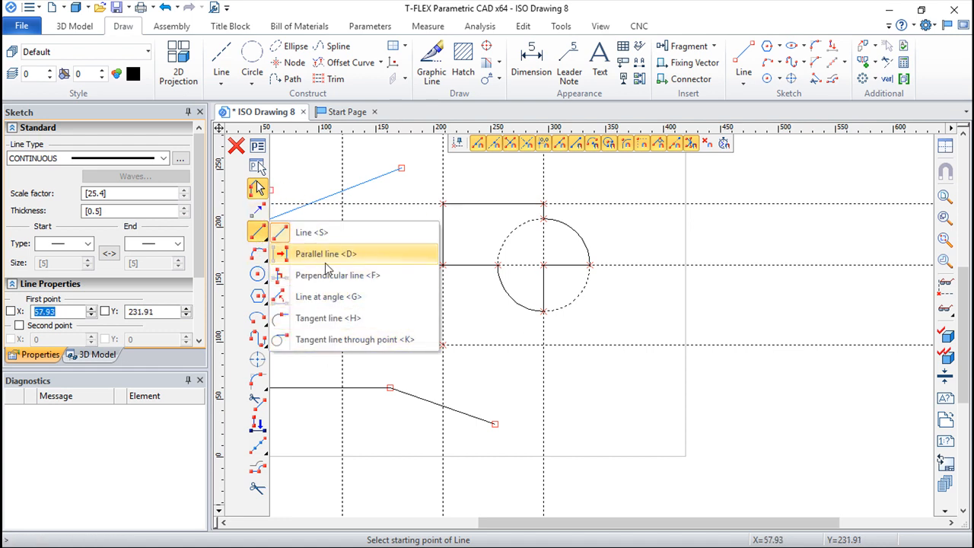
left_click(260, 256)
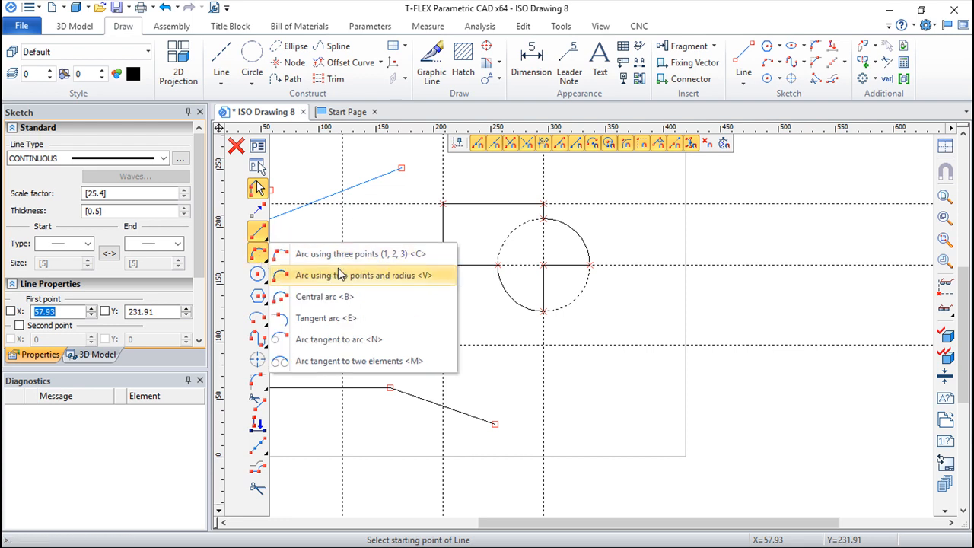
left_click(257, 274)
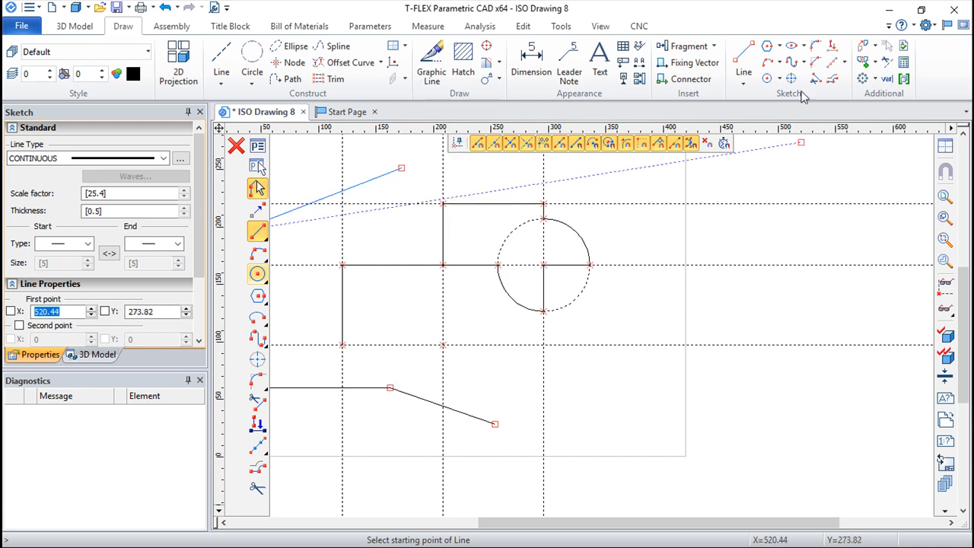
Step: Sketch a slanted line beyond the sheet's right border, running down to the left from about X 552
left_click(749, 54)
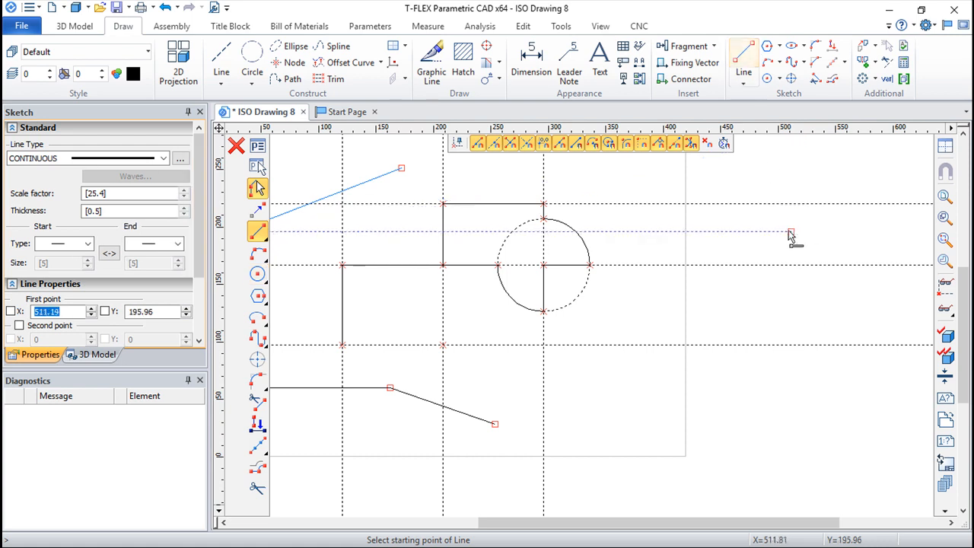
left_click(836, 248)
left_click(742, 423)
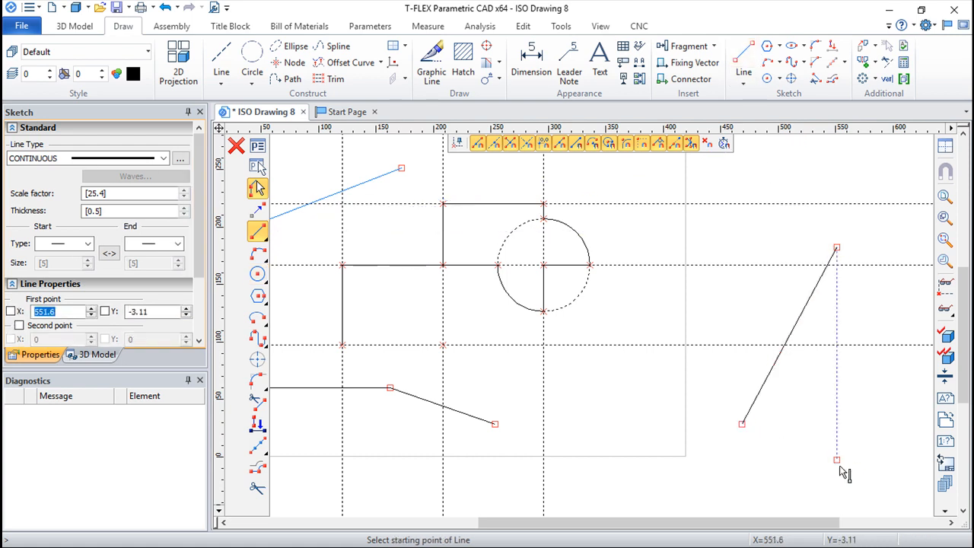
key("Escape")
Step: Sketch a second slanted line to the right of the first, with construction lines created at its ends, finishing at about X 514, Y -13
scroll(835, 379, "up", 2)
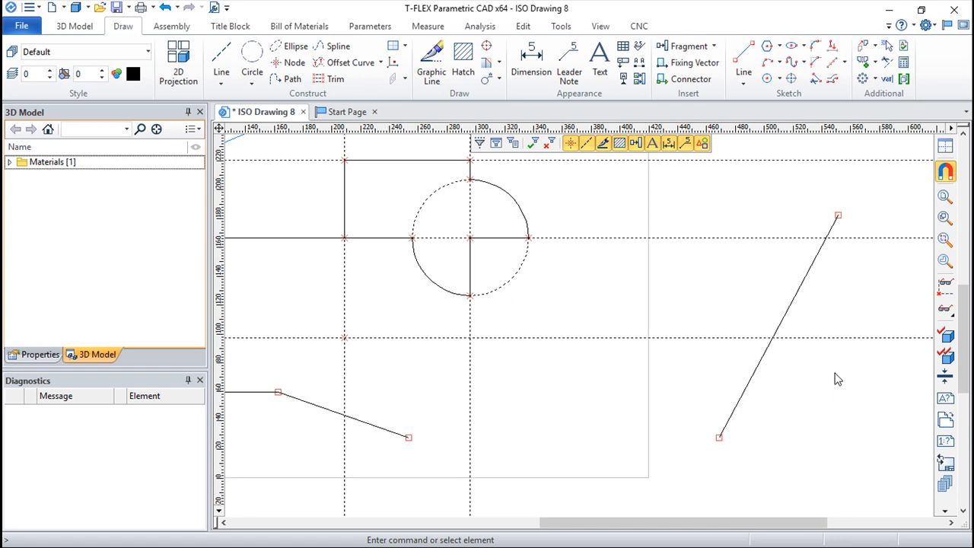
middle_click_drag(829, 372, 797, 357)
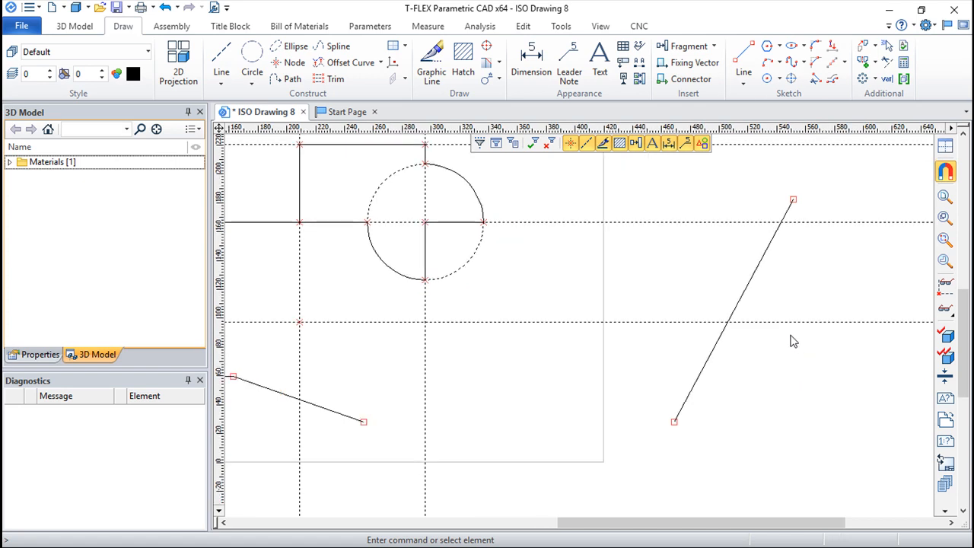
left_click(743, 57)
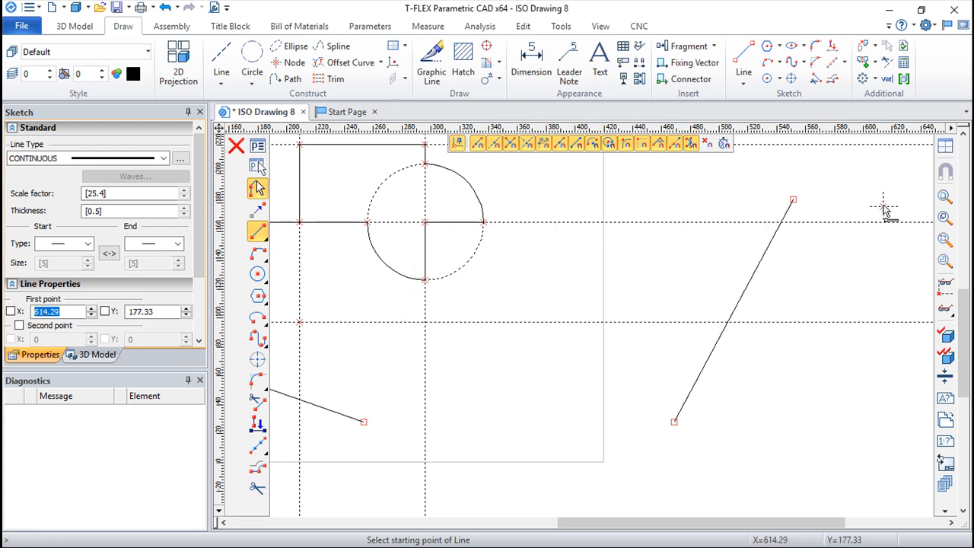
left_click(880, 178)
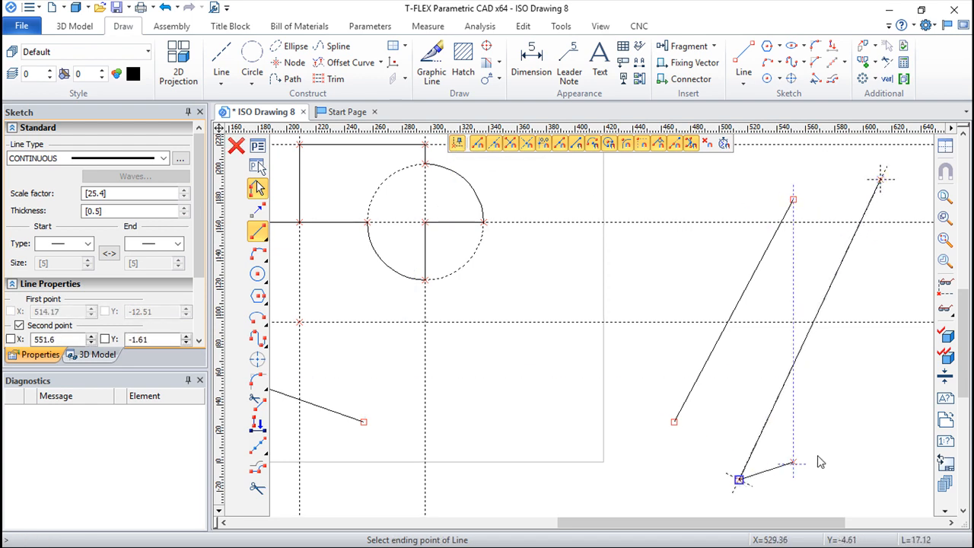
left_click(795, 470)
key("Escape")
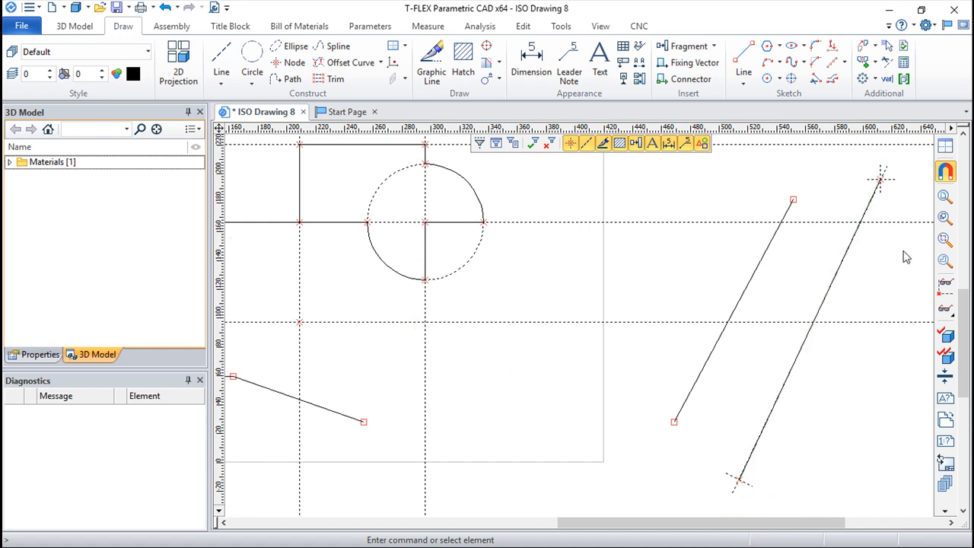
Step: Shift the construction line crossing the lower end of the second slanted line to shorten that line slightly
left_click(736, 493)
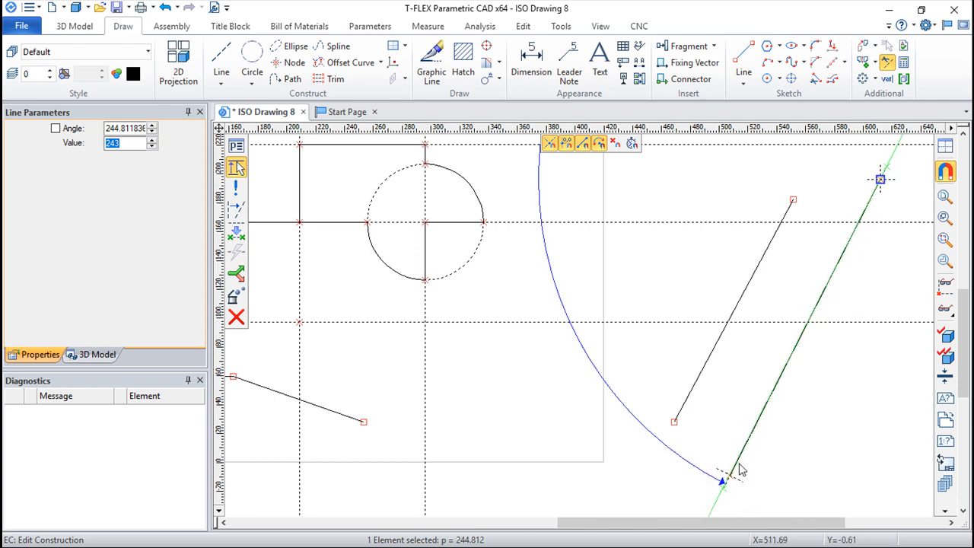
left_click(753, 471)
scroll(814, 392, "down", 1)
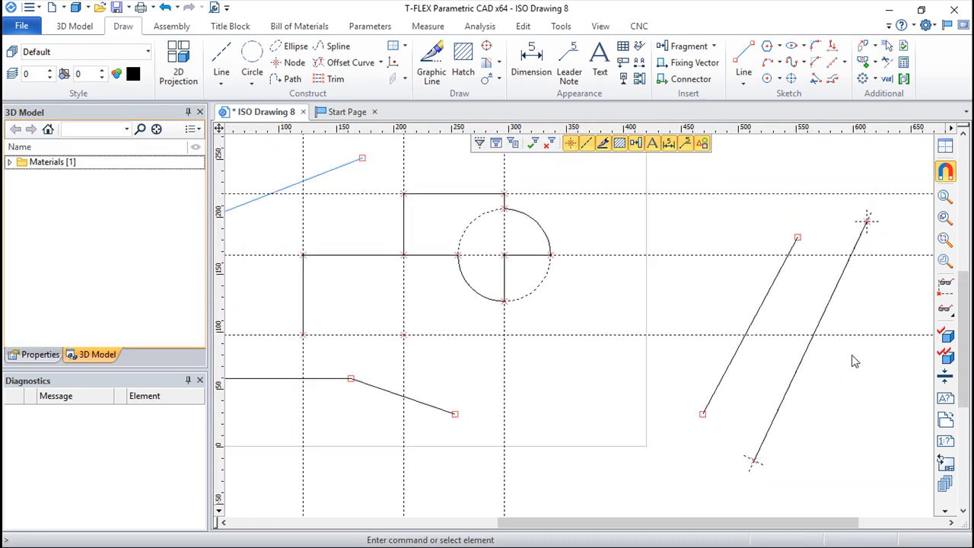
Step: Move the first slanted line's lower end node up and to the left, giving the line a shallower slope
left_click(702, 416)
left_click(702, 415)
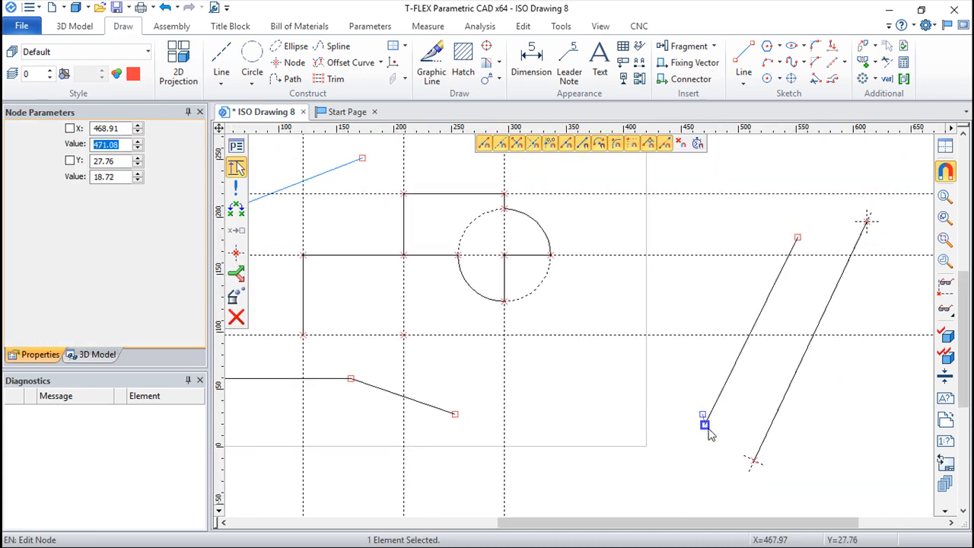
left_click(682, 389)
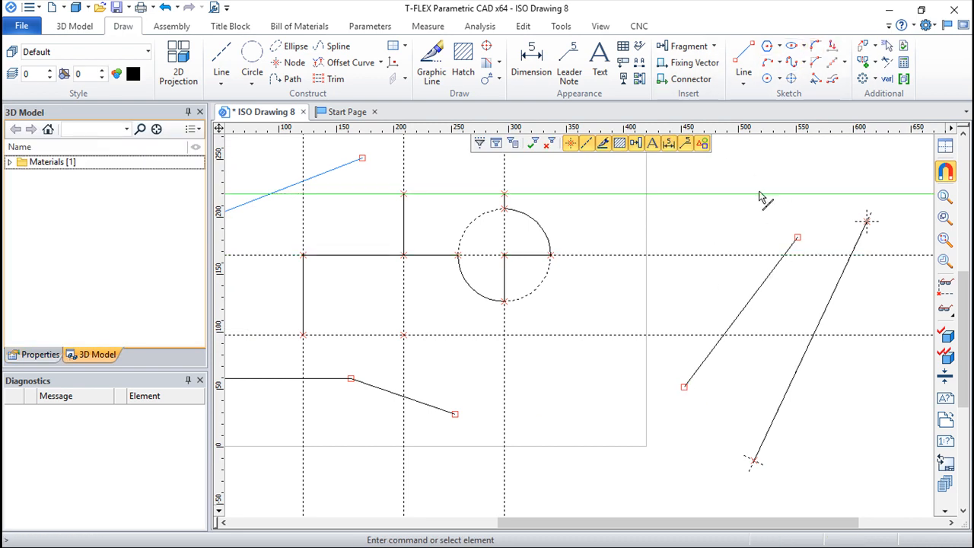
Step: Sketch a hexagon with free nodes near the sheet's lower right corner, centred at about X 352, Y 47
scroll(764, 194, "up", 1)
left_click(767, 47)
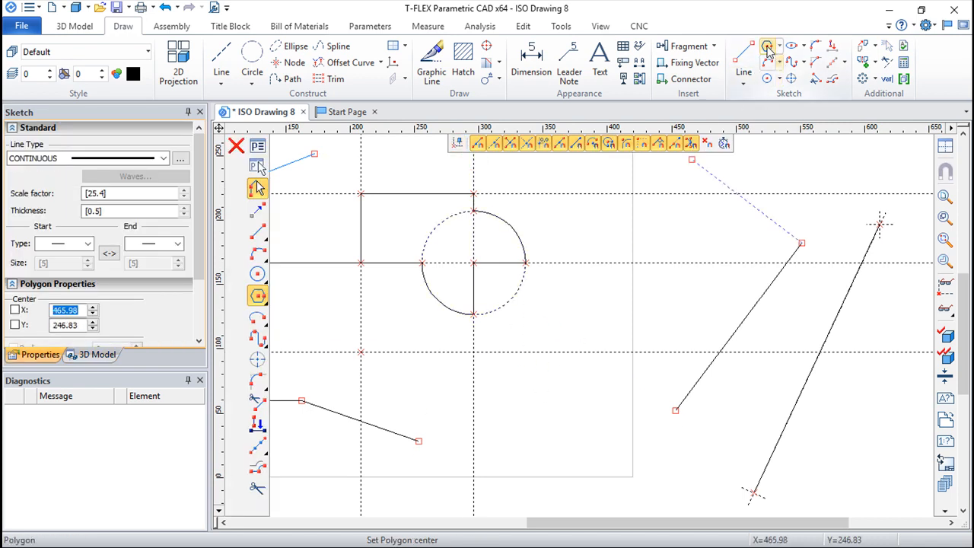
left_click(545, 416)
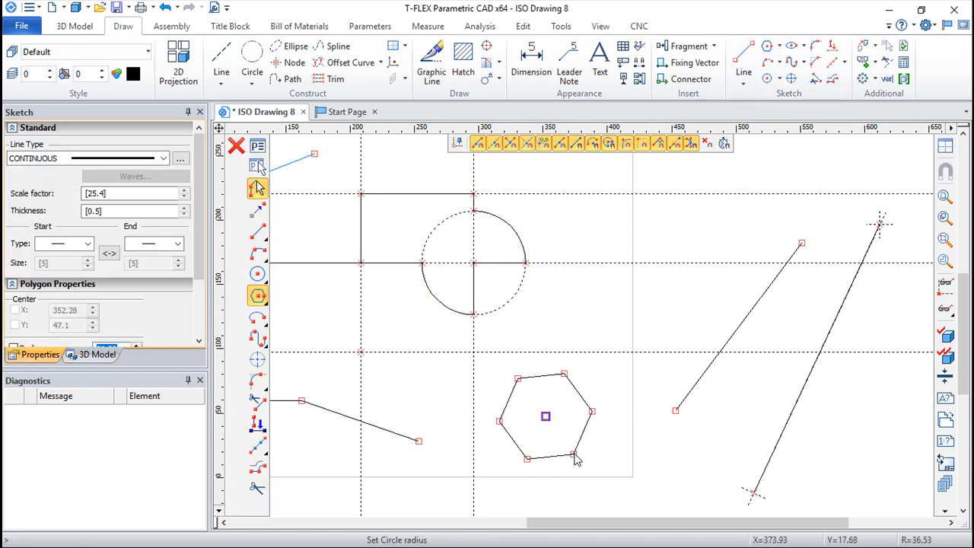
left_click(575, 466)
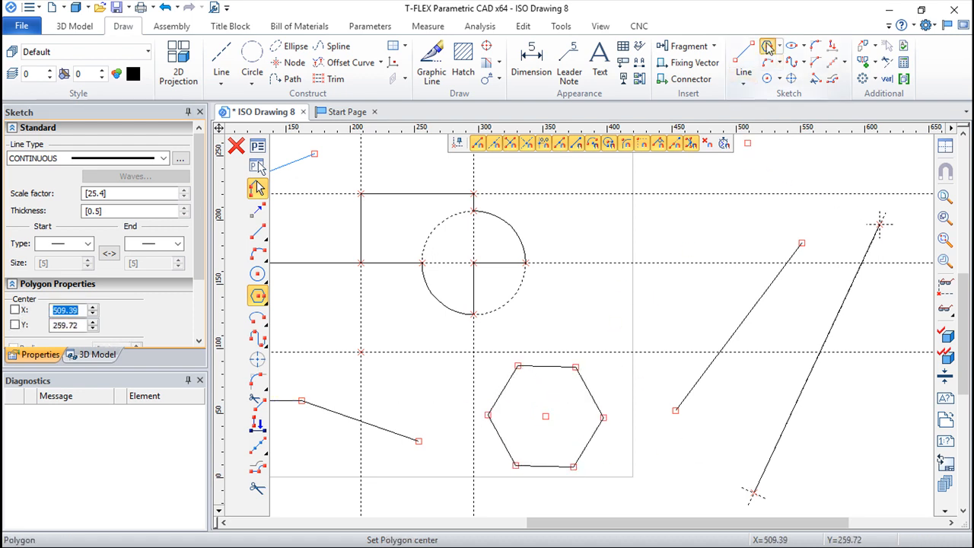
Step: Sketch a second hexagon above the first with construction elements, centred at about X 397, Y 136, with a radius of about 32 mm
left_click(604, 303)
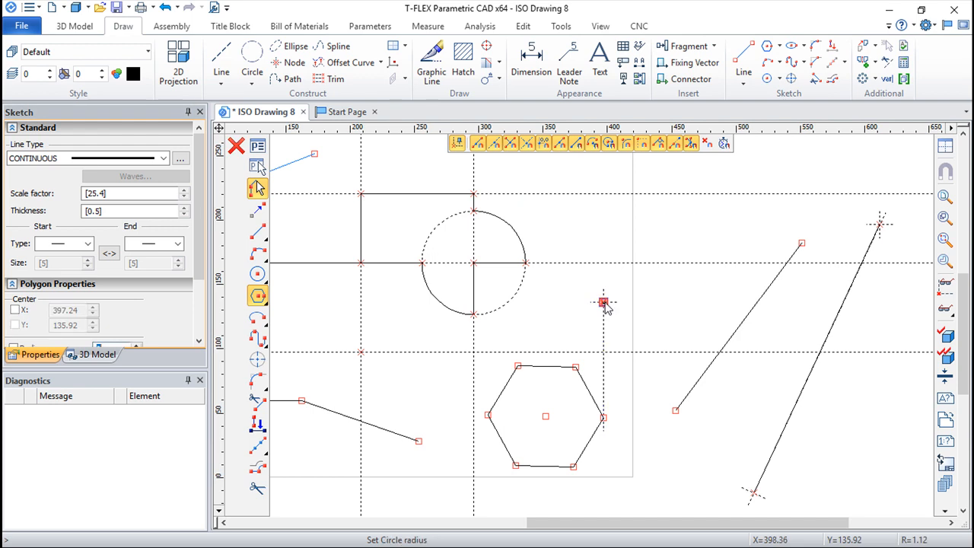
left_click(641, 308)
scroll(647, 285, "up", 2)
mouse_move(661, 317)
middle_mouse_down()
mouse_move(666, 235)
mouse_move(649, 243)
middle_mouse_up()
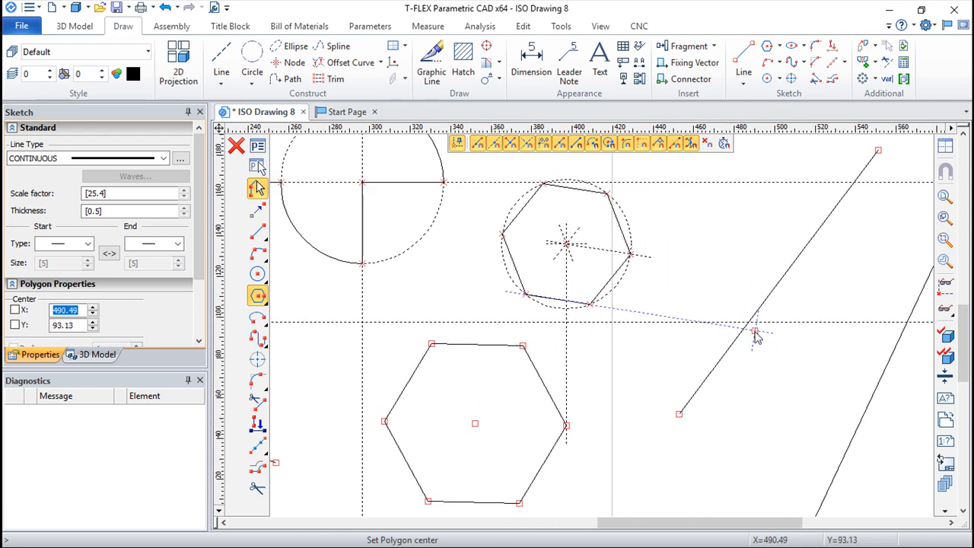
key("Escape")
Step: Enlarge the upper hexagon's construction circle to a radius of about 41 mm
left_click(633, 223)
mouse_move(636, 221)
left_mouse_down()
mouse_move(618, 218)
mouse_move(644, 214)
left_mouse_up()
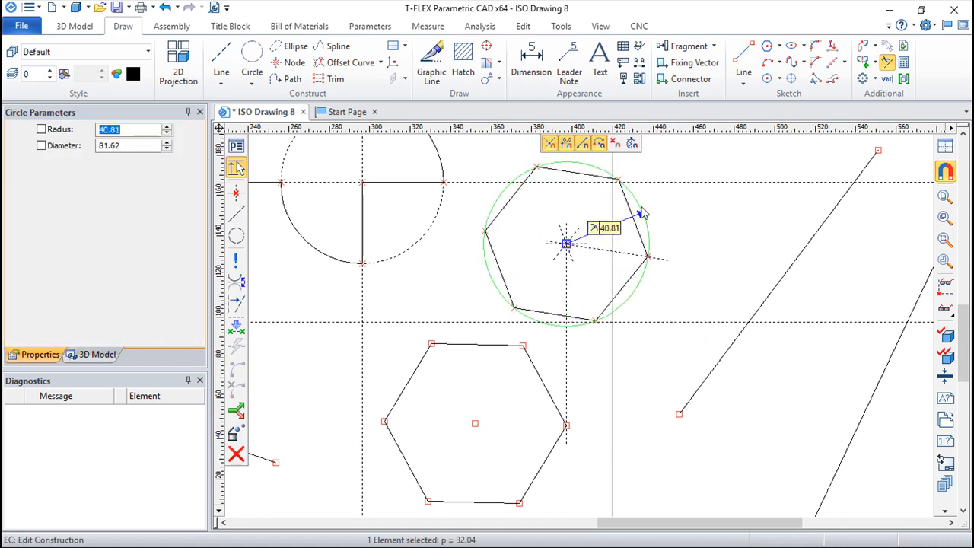
left_click(634, 228)
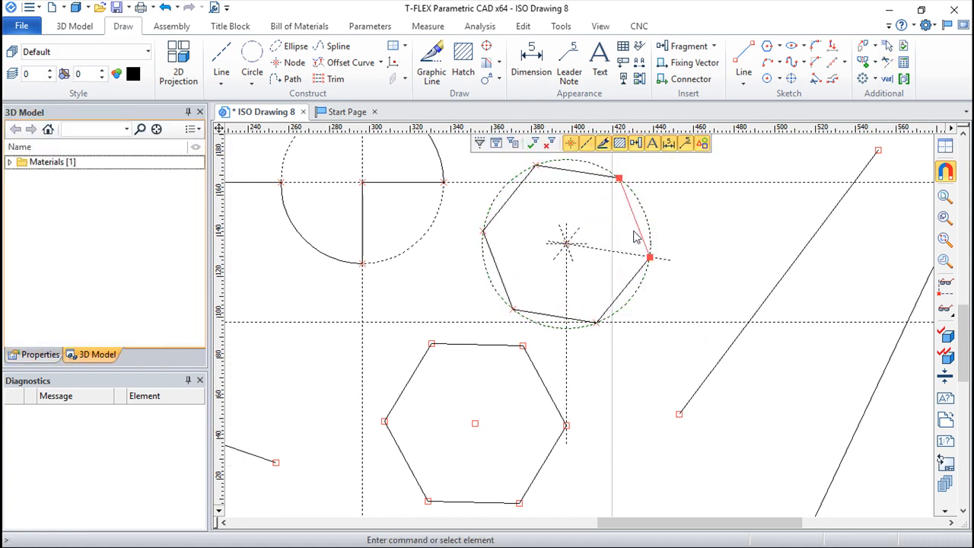
Step: Try to move the upper right vertex of the lower hexagon downwards
left_click(524, 347)
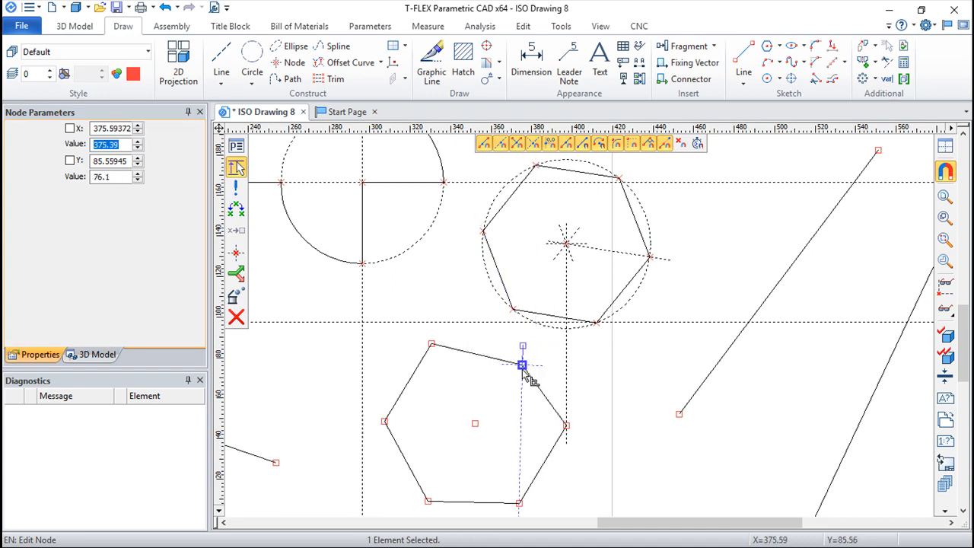
key("Escape")
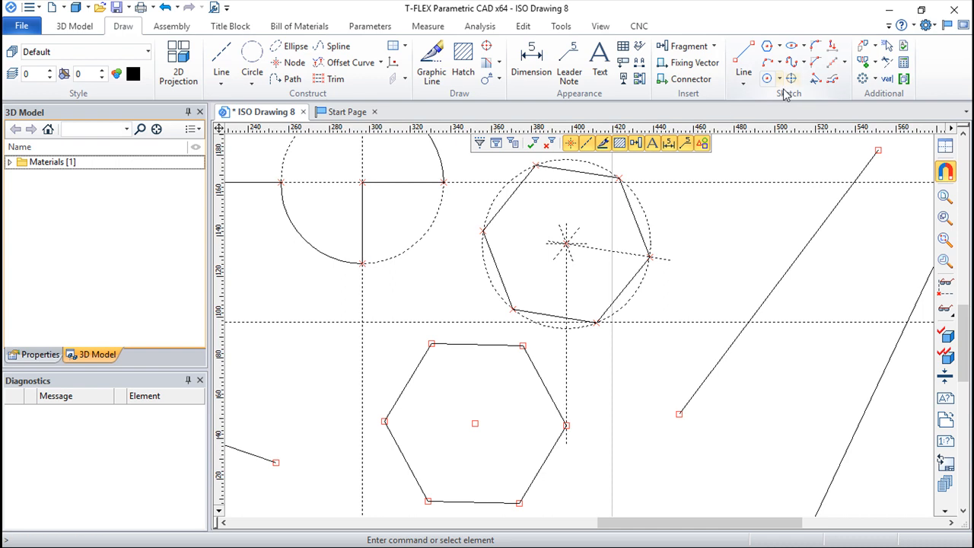
Step: Examine the sketch creation variants available for lines, polygons, arcs and circles
left_click(744, 84)
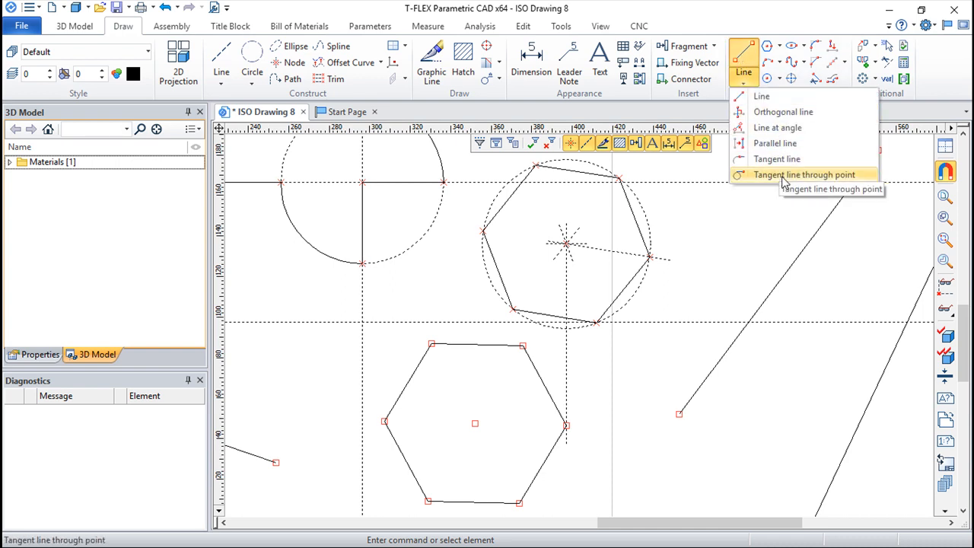
left_click(779, 81)
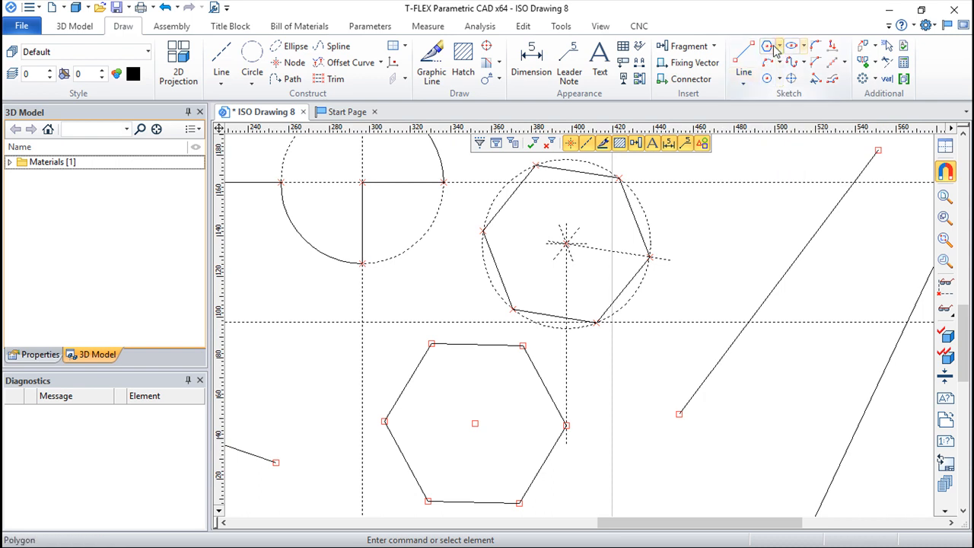
left_click(778, 45)
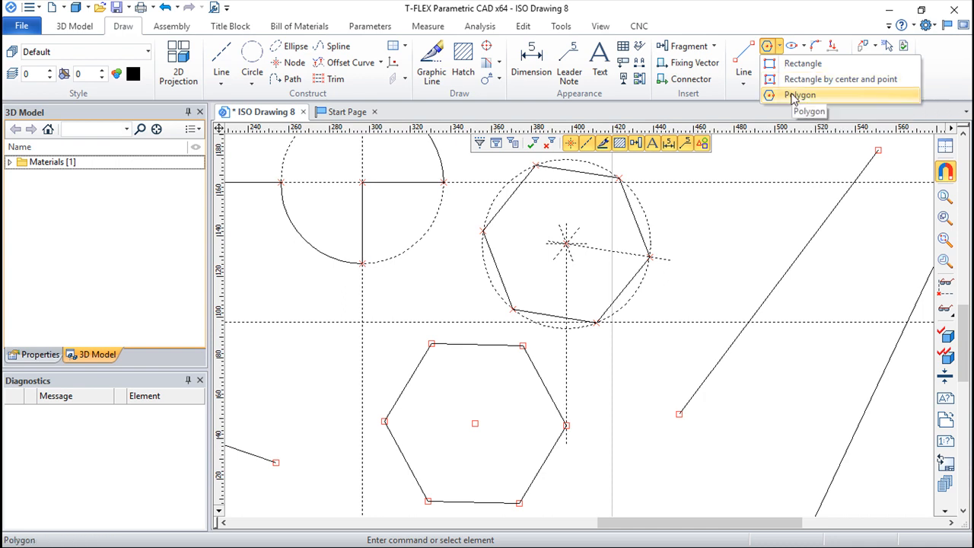
key("Escape")
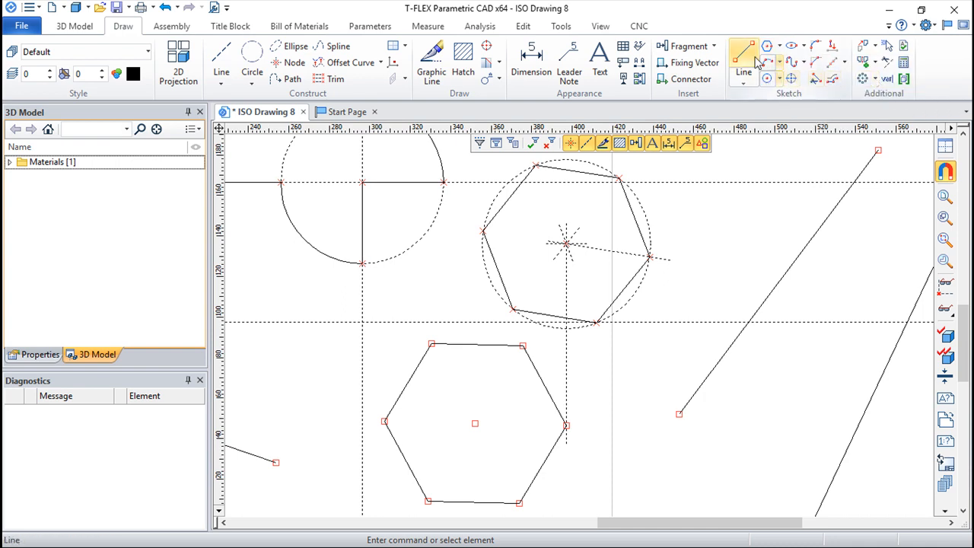
left_click(781, 64)
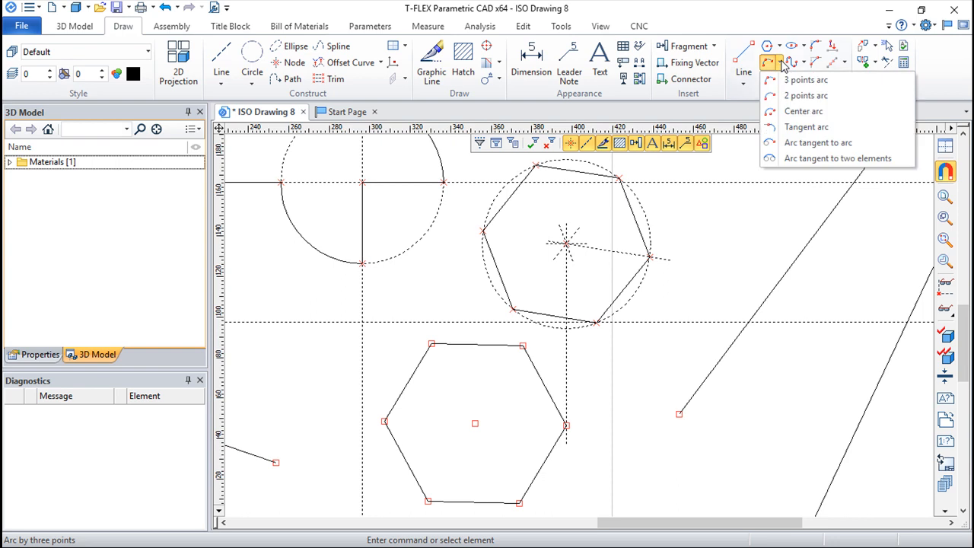
left_click(781, 66)
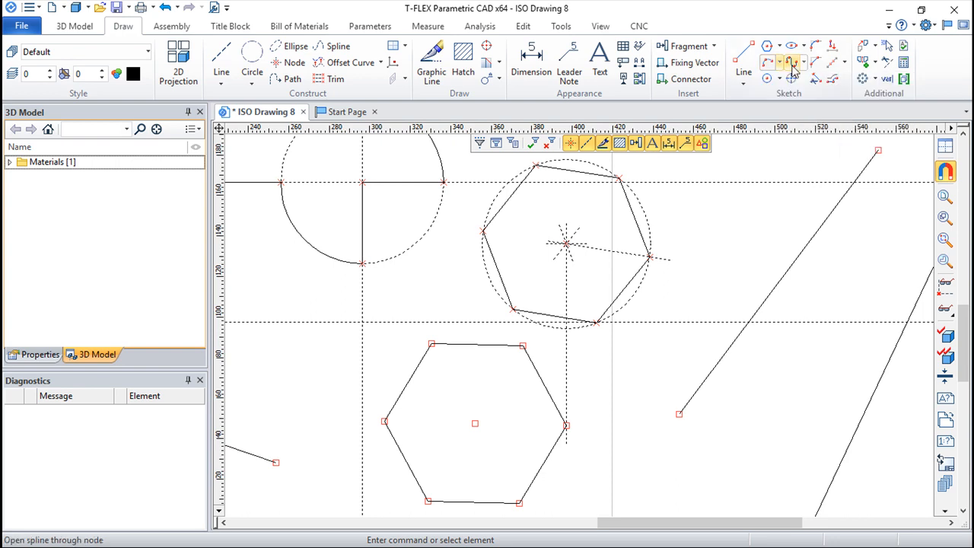
left_click(779, 79)
left_click(780, 83)
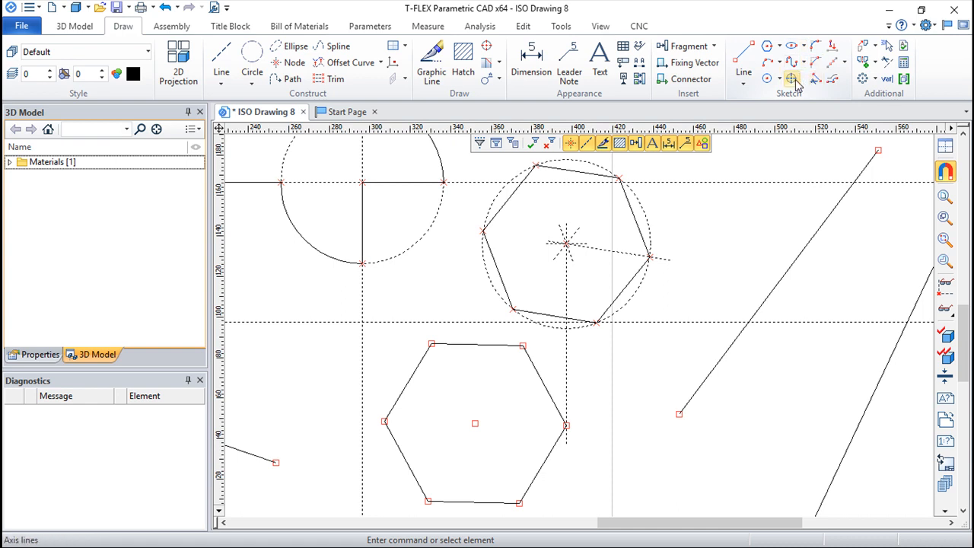
left_click(792, 80)
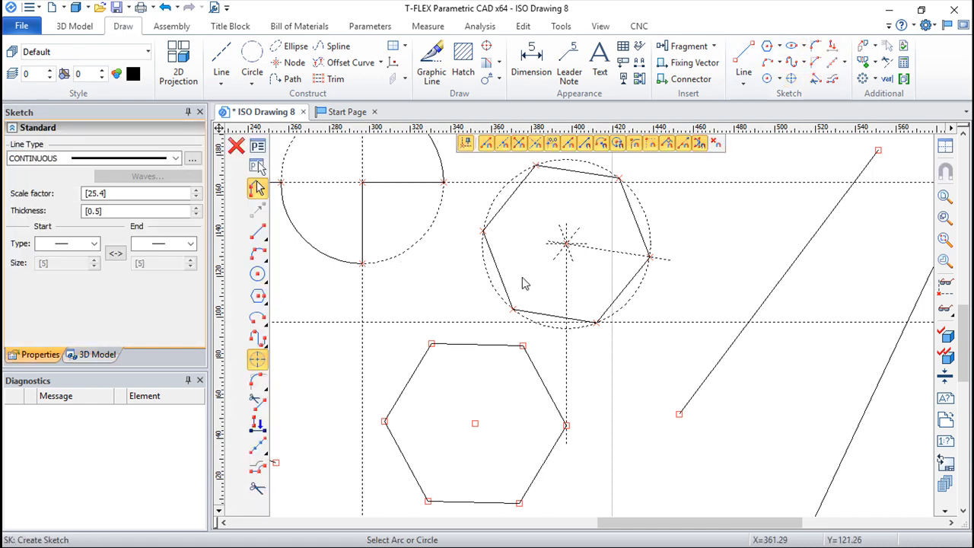
scroll(445, 273, "down", 3)
scroll(620, 267, "up", 4)
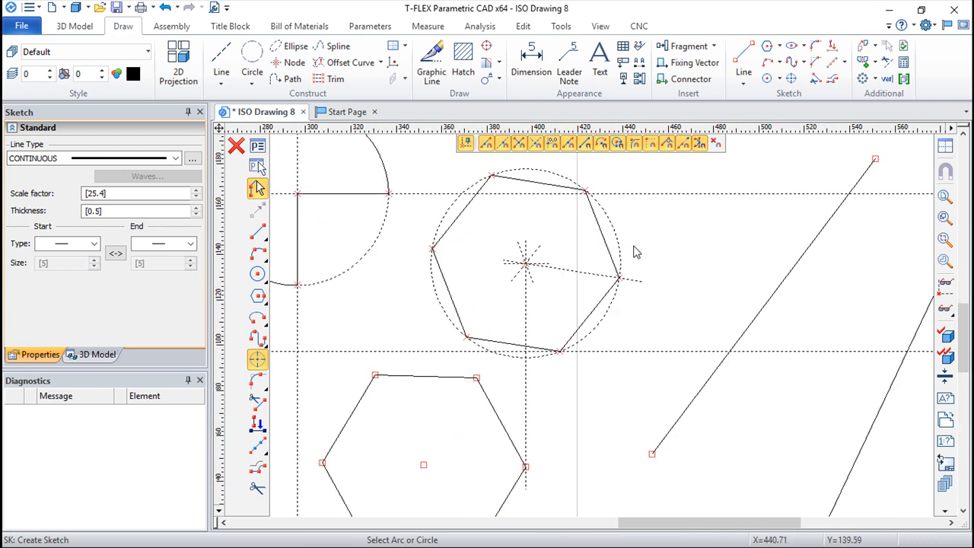
key("Escape")
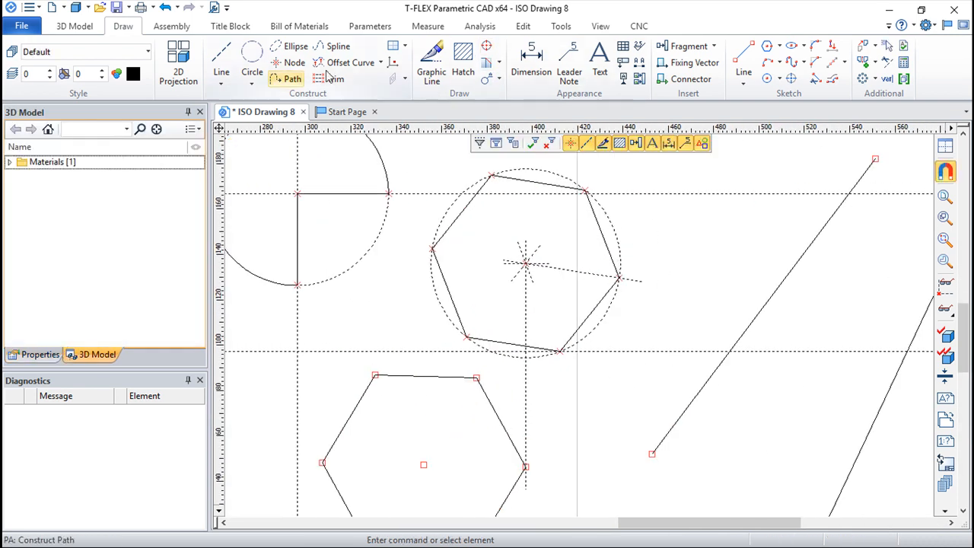
Step: Sketch a small circle between the upper hexagon and the first slanted line, with construction elements, centred at about X 488, Y 147
left_click(767, 78)
left_click(731, 237)
key("Escape")
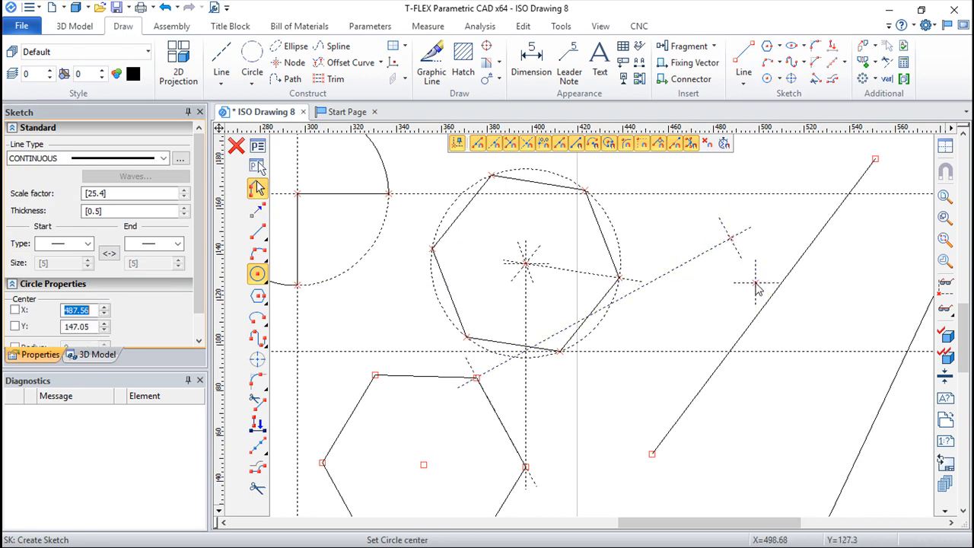
left_click(730, 238)
left_click(750, 275)
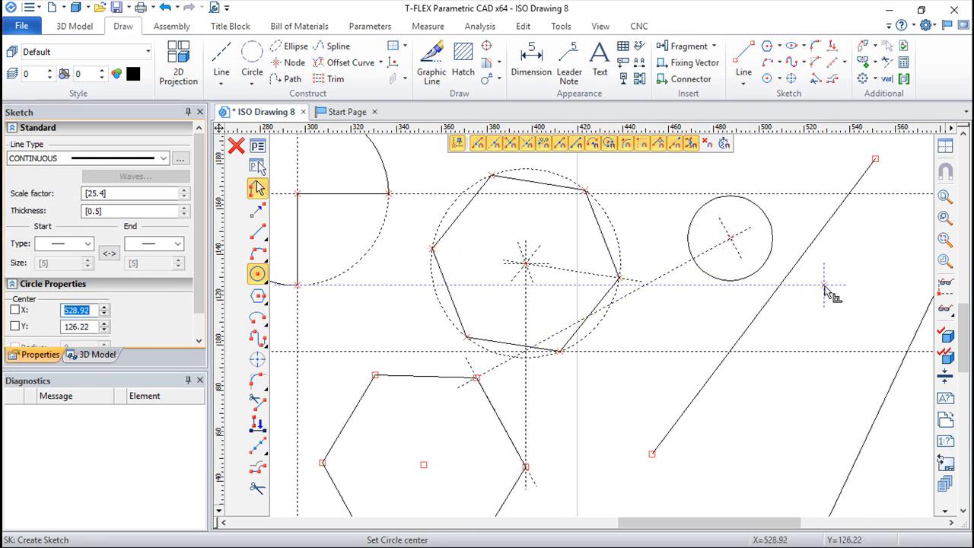
key("Escape")
Step: Add axis lines to the small sketched circle
left_click(792, 78)
left_click(768, 218)
scroll(784, 207, "up", 2)
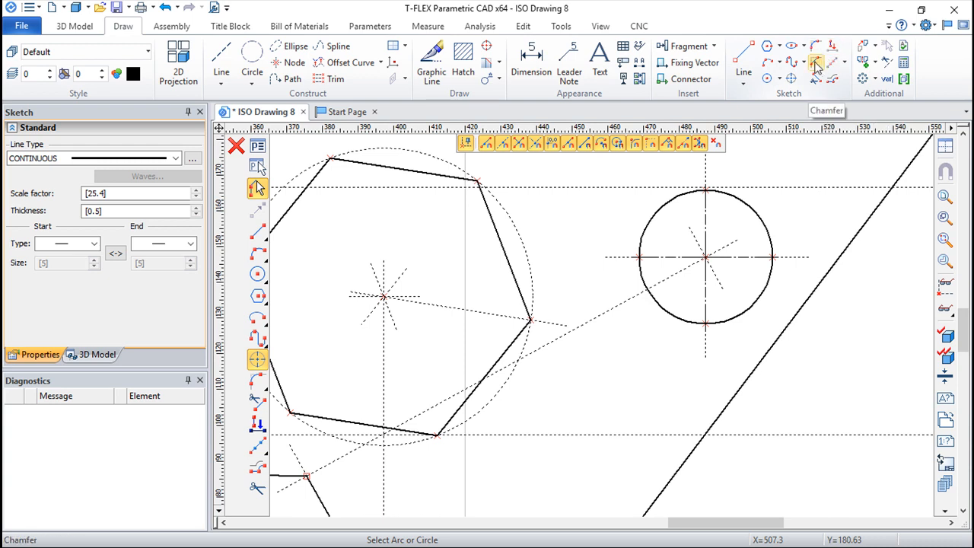
Step: Sketch a horizontal line from about X 629, Y 115 leftwards across both slanted lines, ending just below the small circle
scroll(695, 218, "down", 4)
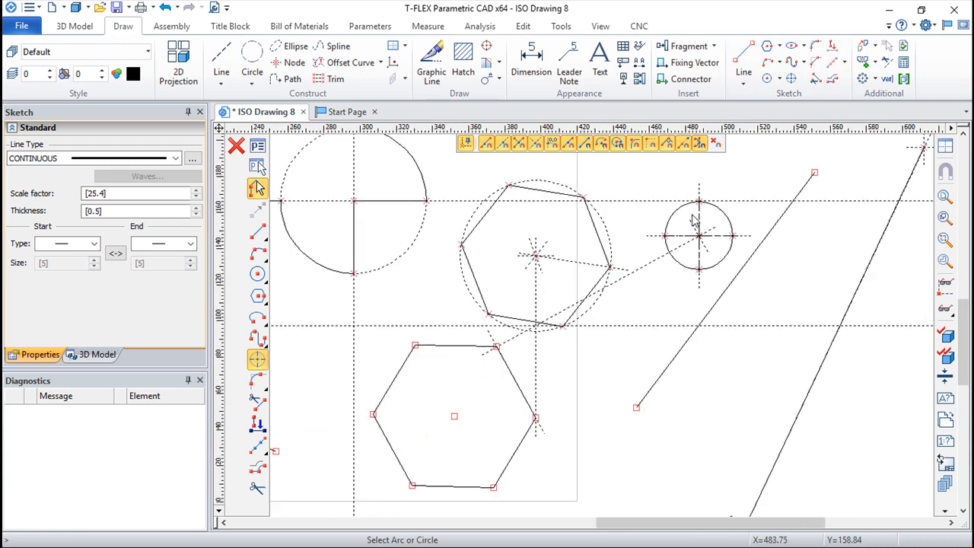
scroll(699, 218, "up", 1)
scroll(704, 215, "down", 2)
mouse_move(772, 216)
middle_mouse_down()
mouse_move(646, 201)
mouse_move(644, 179)
middle_mouse_up()
left_click(732, 60)
left_click(801, 255)
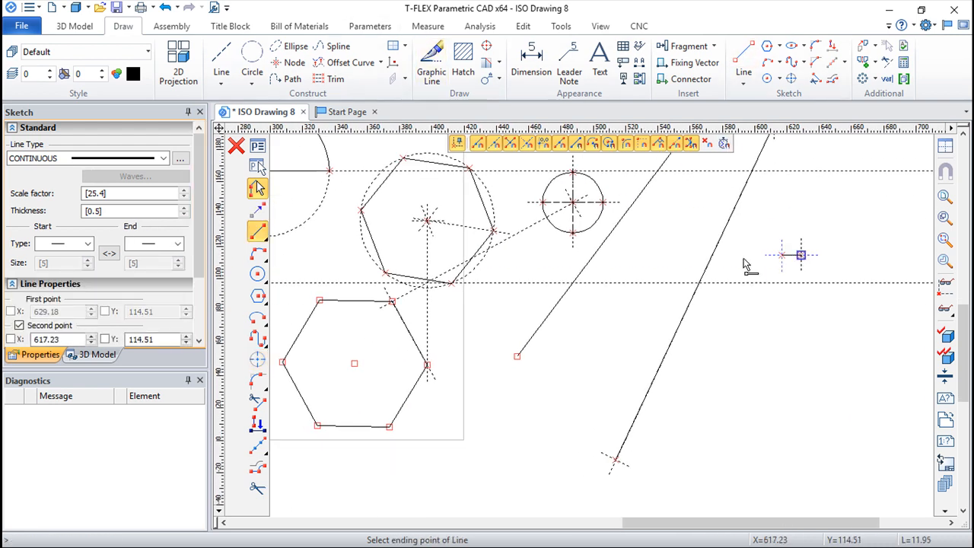
right_click(554, 260)
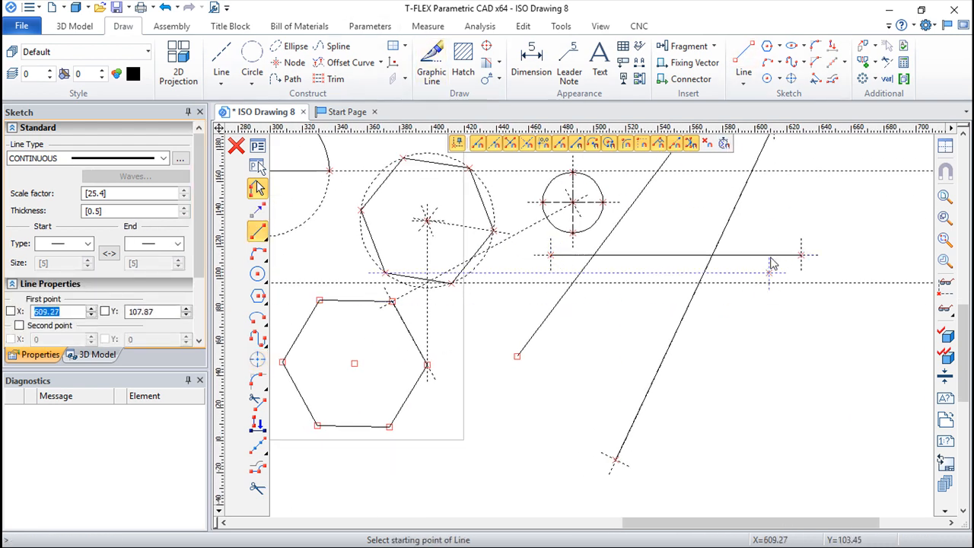
Step: Trim the second slanted line below the horizontal line, and the horizontal line's portion left of the first slanted line
left_click(812, 81)
left_click(693, 311)
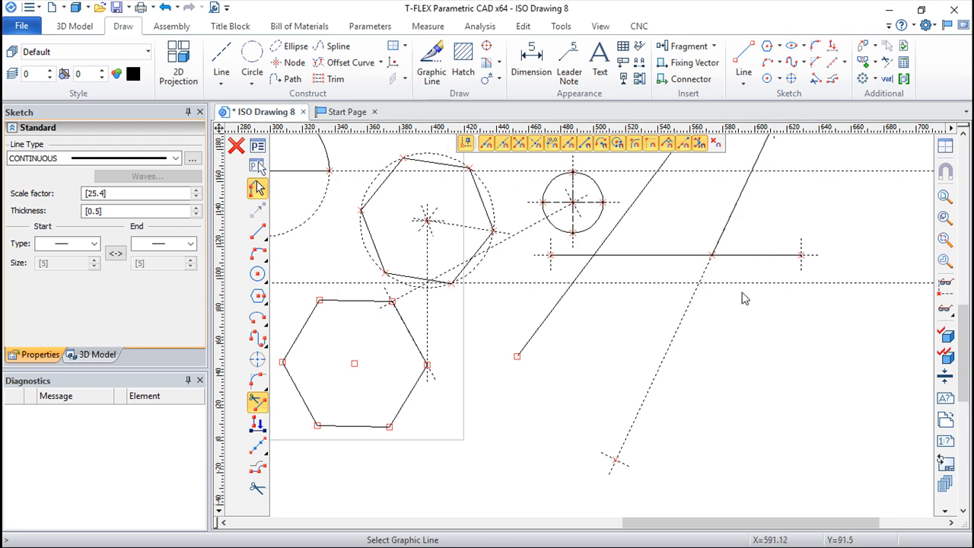
left_click(571, 256)
scroll(717, 276, "up", 4)
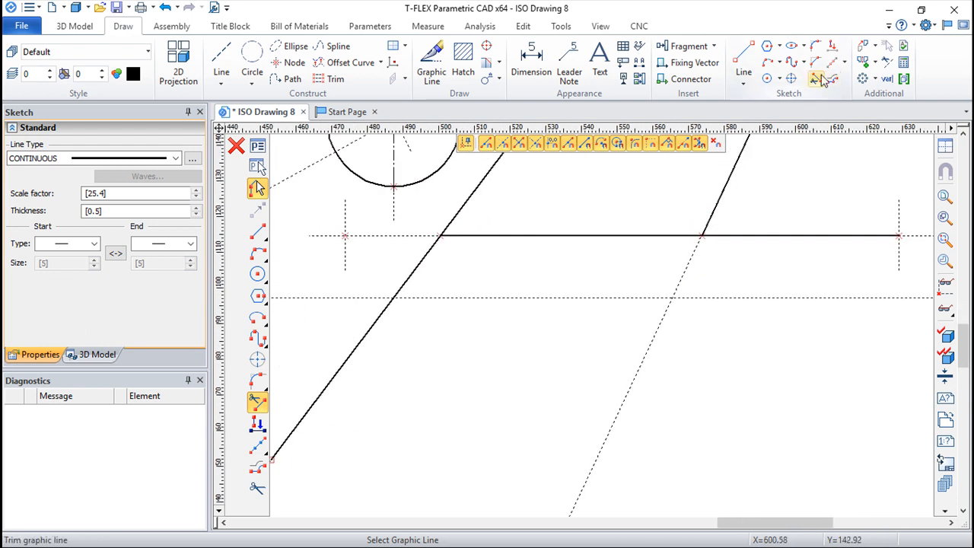
Step: Extend the horizontal line leftwards to the lower right edge of the upper hexagon
scroll(803, 151, "down", 2)
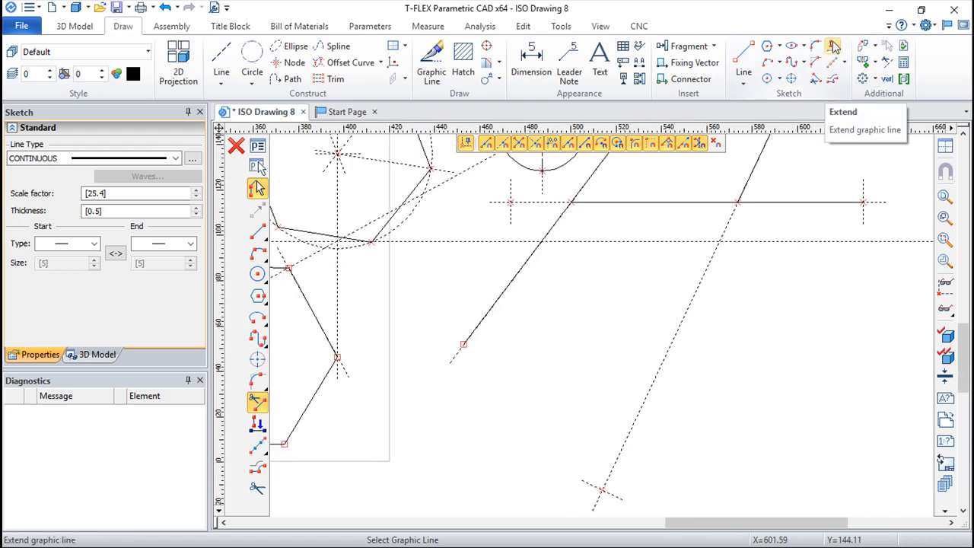
left_click(834, 48)
left_click(601, 202)
left_click(403, 204)
left_click(403, 205)
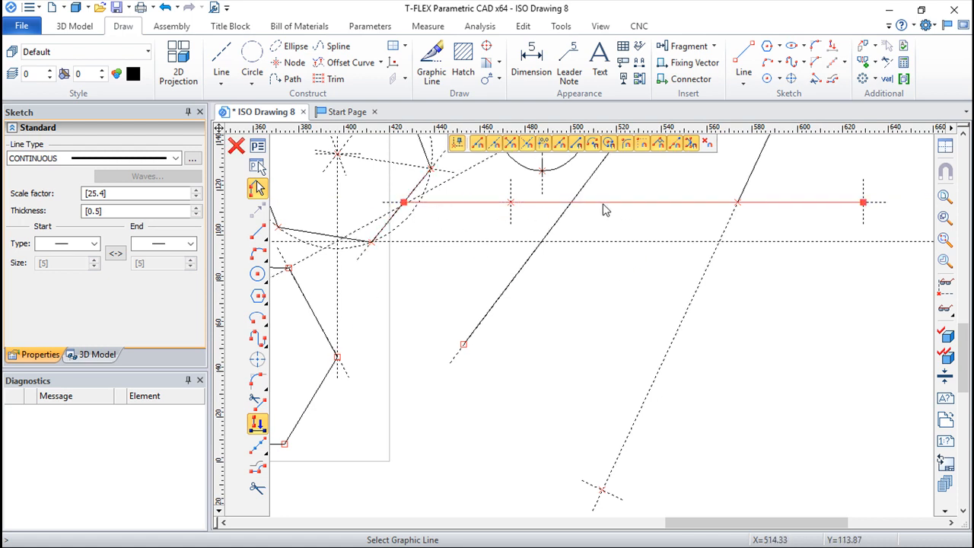
Step: Divide the first slanted line at two points: near its lower end and just above its crossing with the horizontal line
left_click(843, 63)
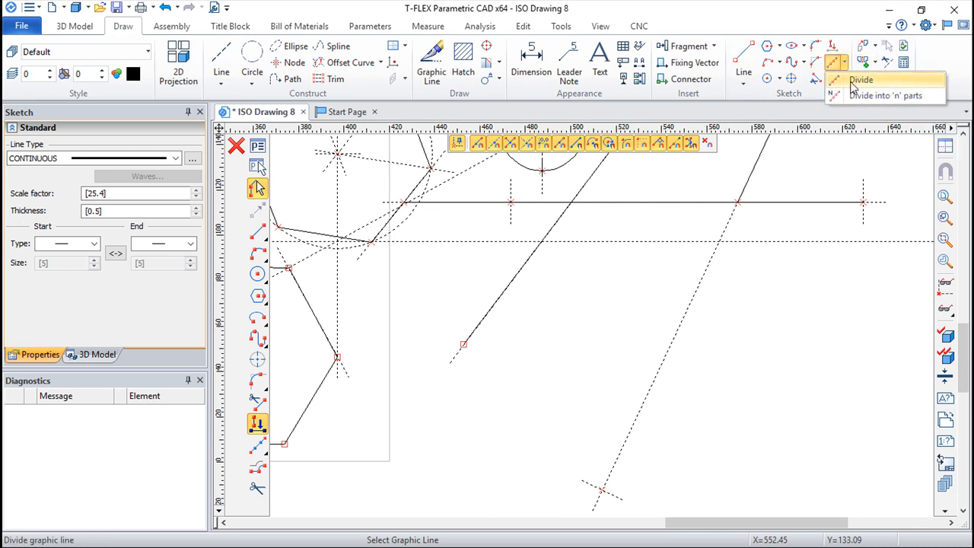
left_click(858, 79)
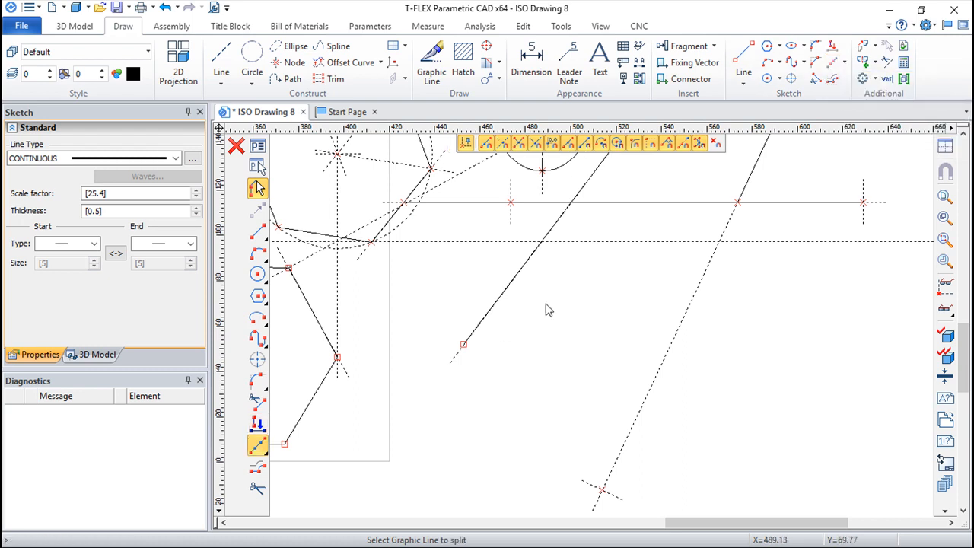
left_click(505, 304)
mouse_move(613, 284)
middle_mouse_down()
mouse_move(561, 391)
mouse_move(561, 380)
middle_mouse_up()
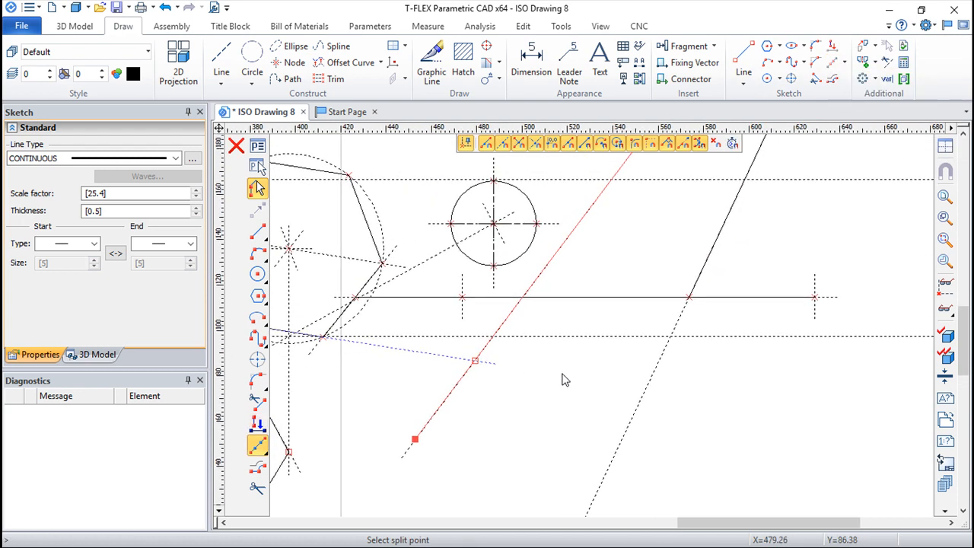
left_click(451, 392)
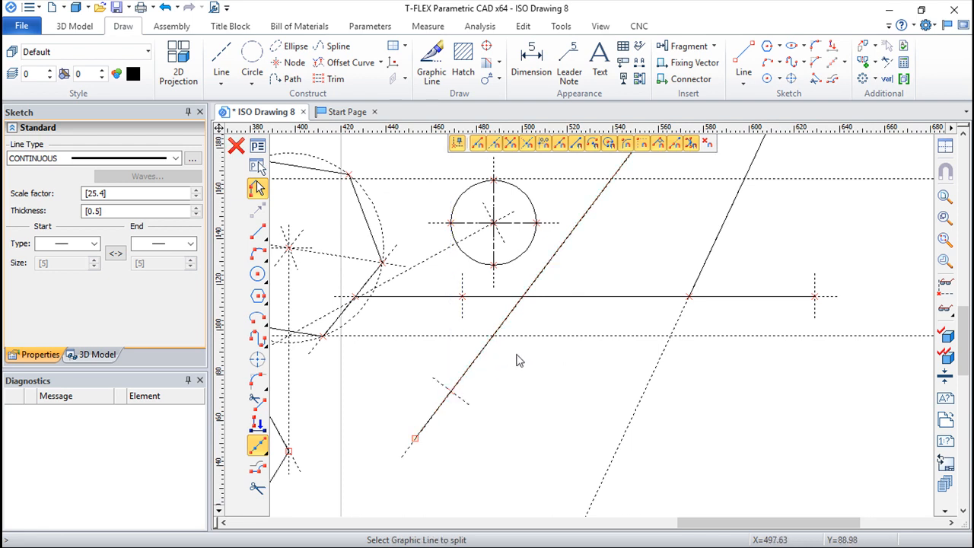
left_click(505, 322)
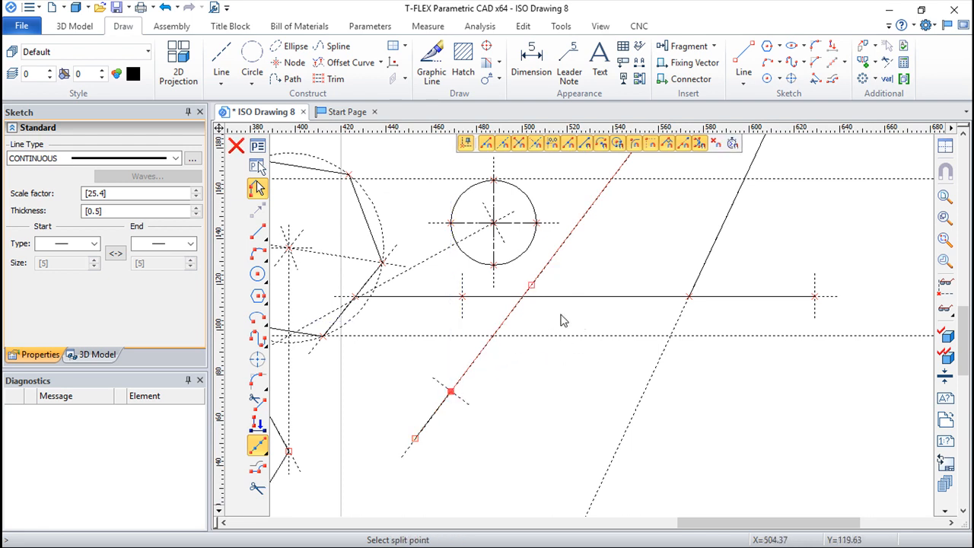
left_click(550, 278)
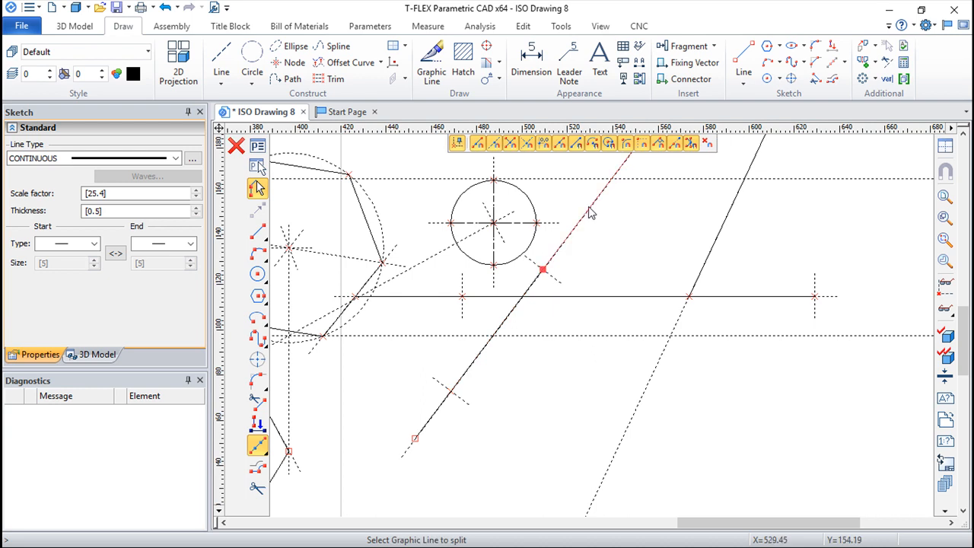
key("Escape")
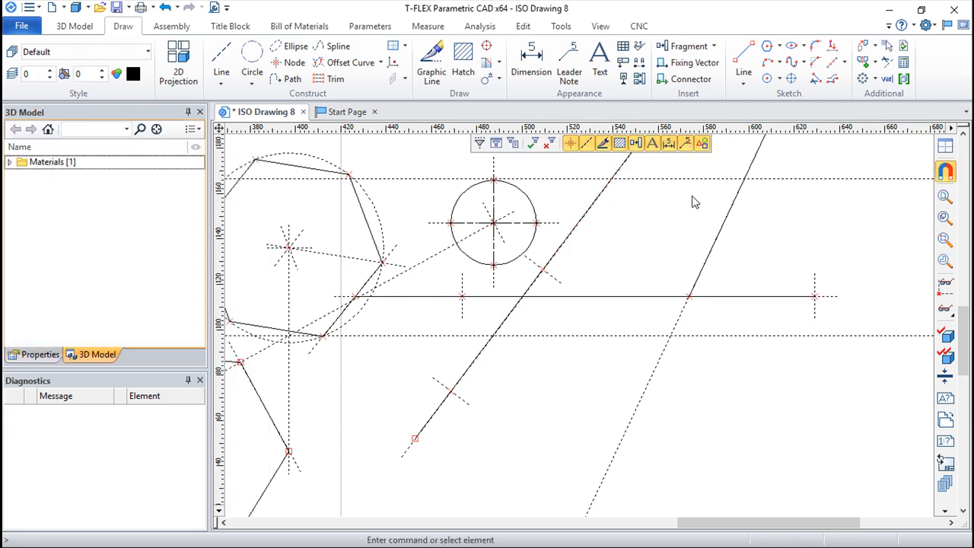
Step: Create an offset curve of the whole divided slanted line, about 13 units away on the side facing away from the small circle
left_click(834, 82)
middle_click_drag(525, 203, 746, 222)
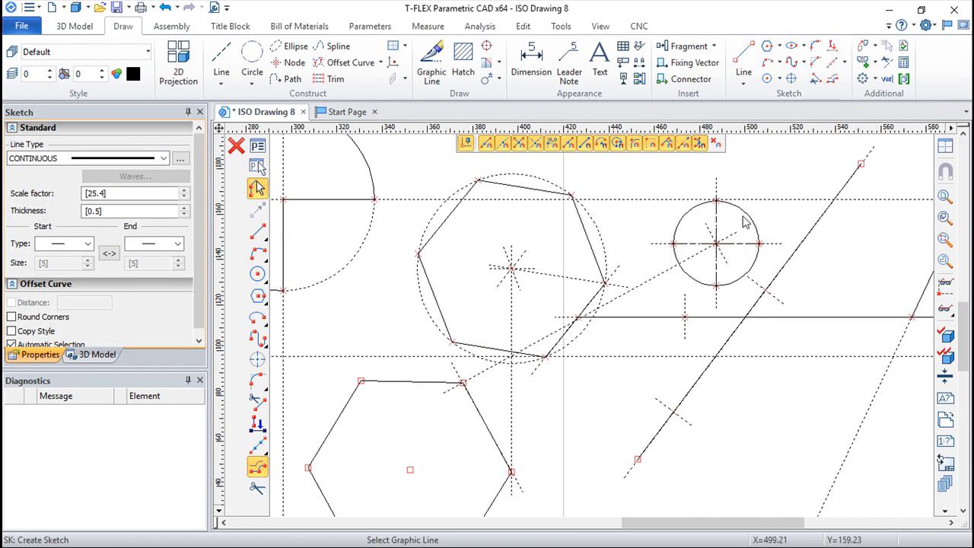
left_click(805, 245)
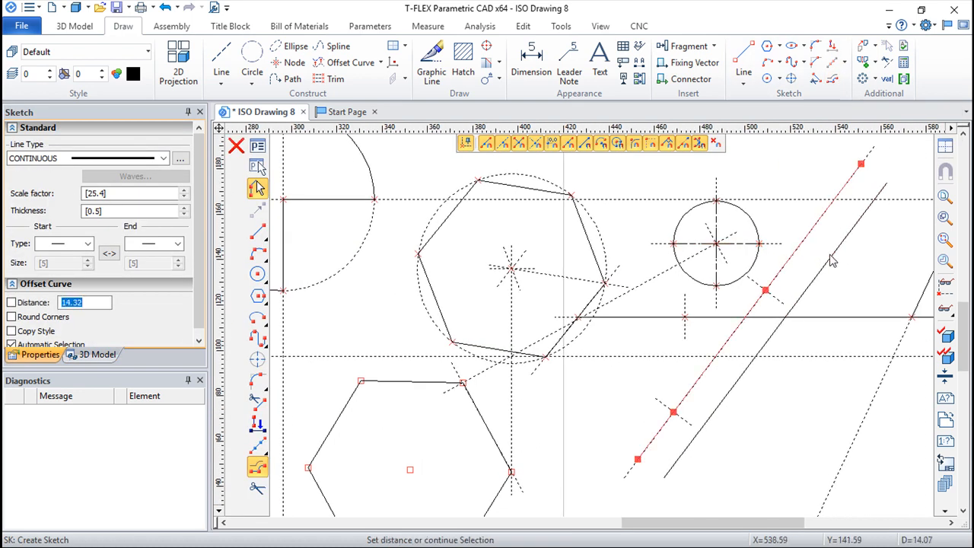
left_click(835, 259)
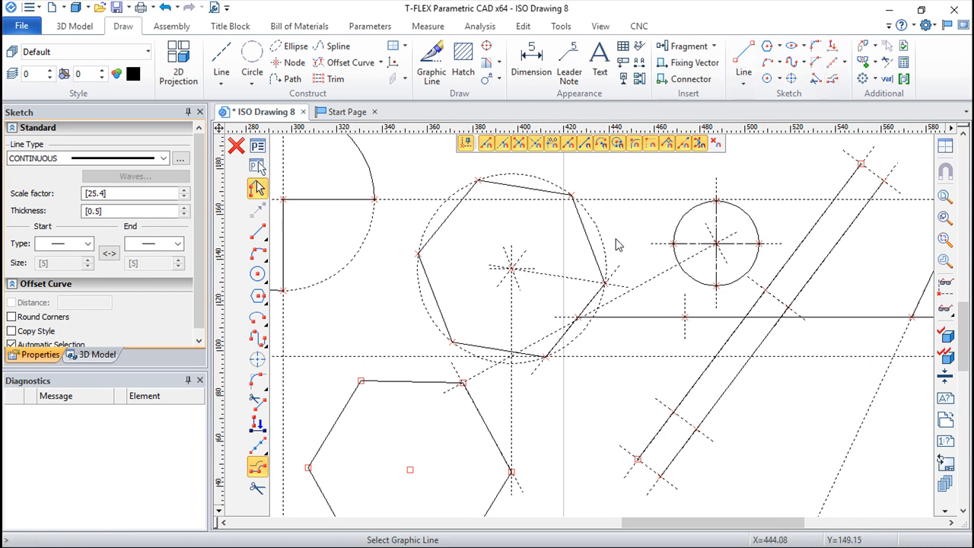
Step: Offset the upper hexagon inwards by about 7 units
left_click(592, 242)
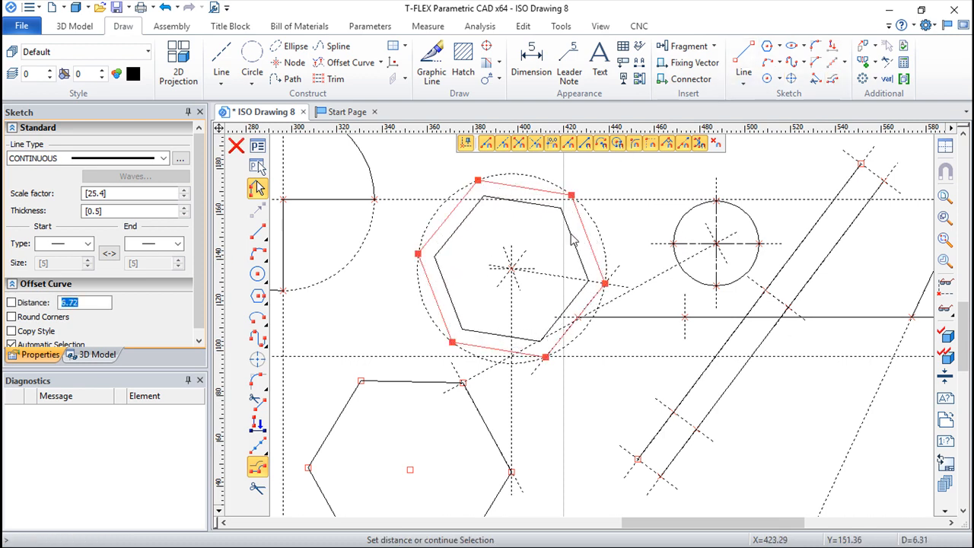
left_click(568, 230)
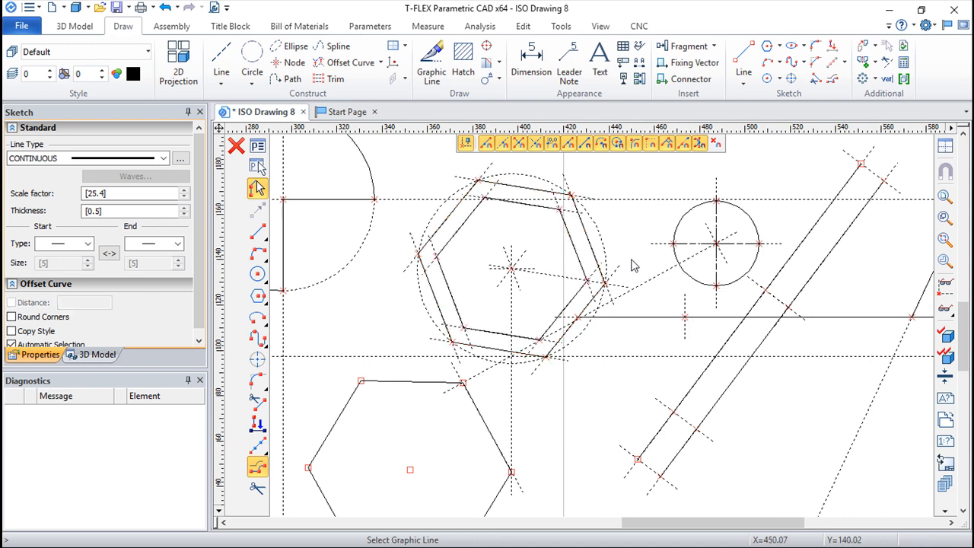
key("Escape")
Step: Offset the lower hexagon outwards with the distance set to 10
left_click(832, 76)
scroll(201, 293, "down", 1)
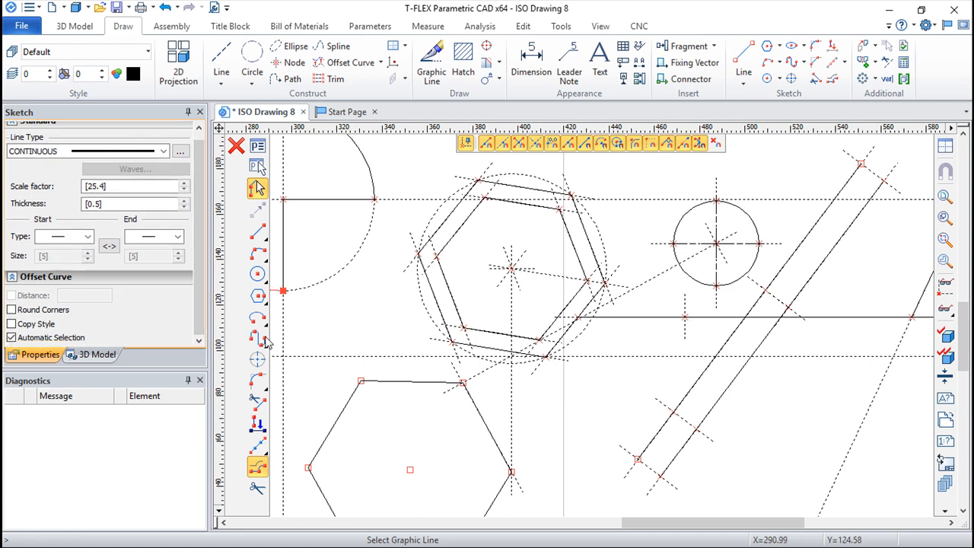
left_click(493, 440)
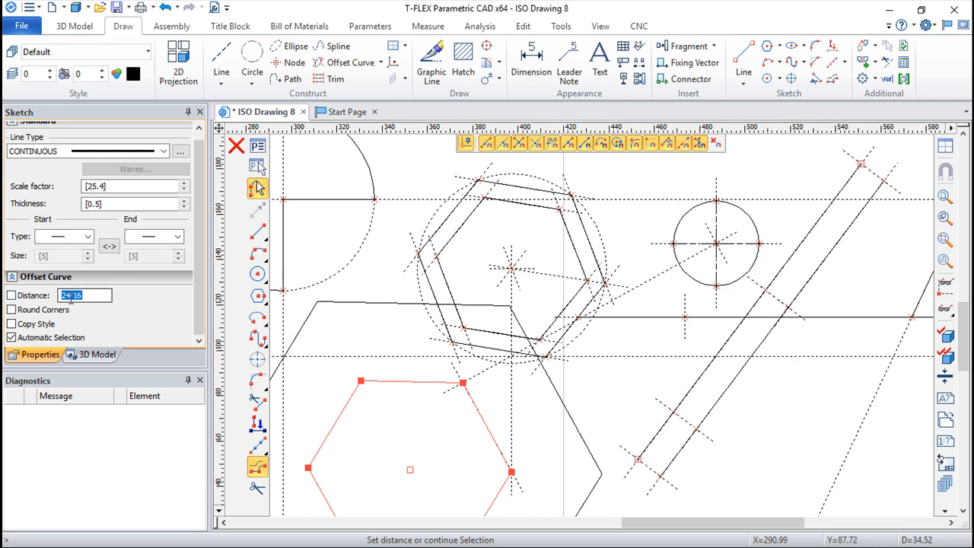
type("10")
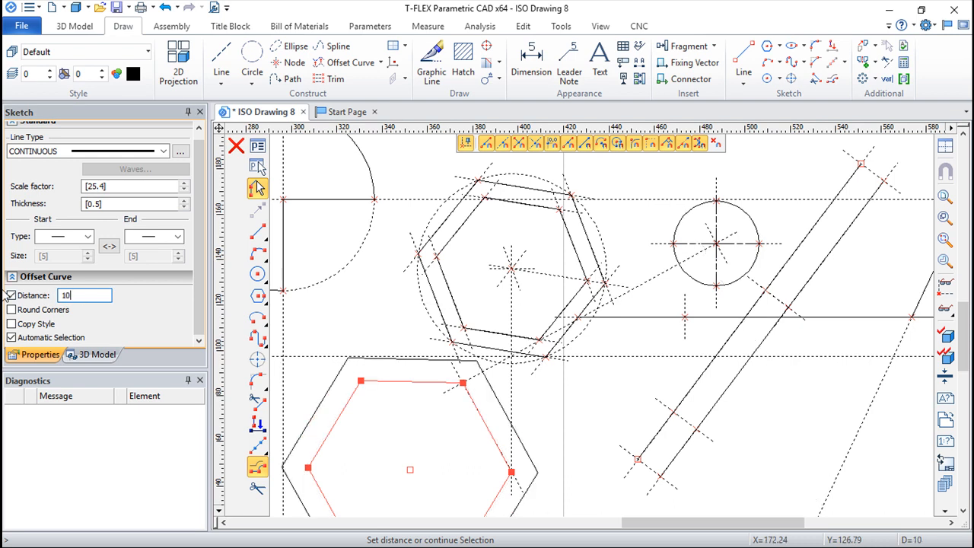
left_click(446, 454)
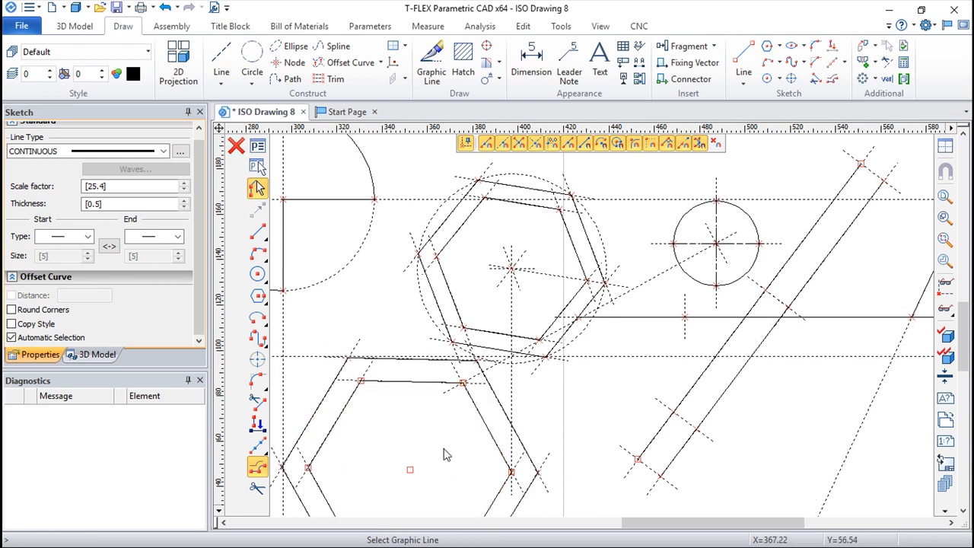
scroll(753, 404, "down", 2)
scroll(745, 358, "up", 1)
mouse_move(740, 356)
middle_mouse_down()
mouse_move(724, 296)
mouse_move(780, 309)
middle_mouse_up()
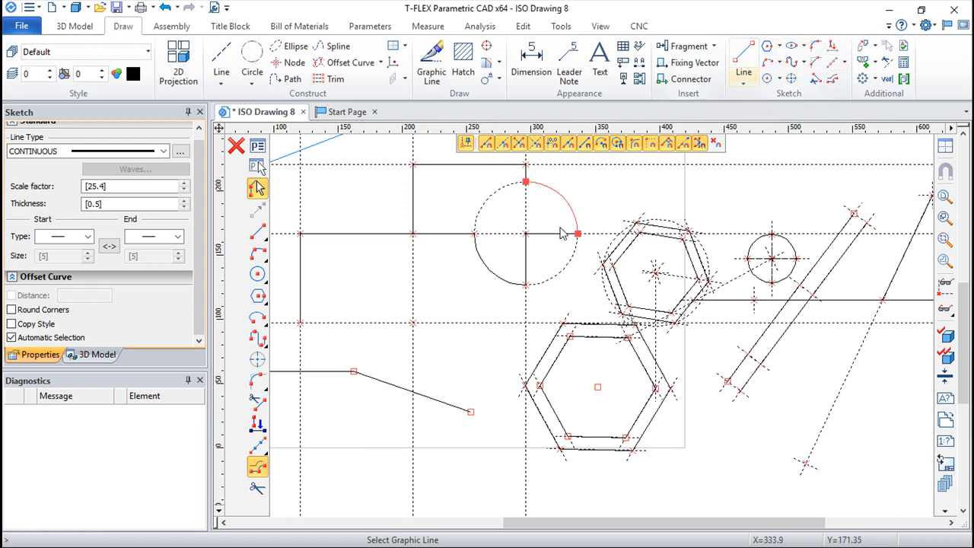
middle_click_drag(435, 350, 506, 327)
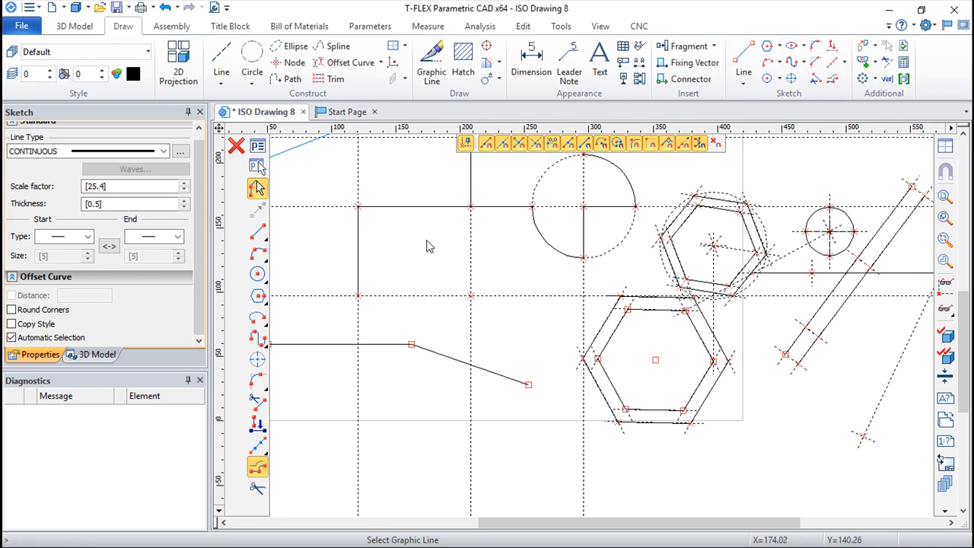
key("Escape")
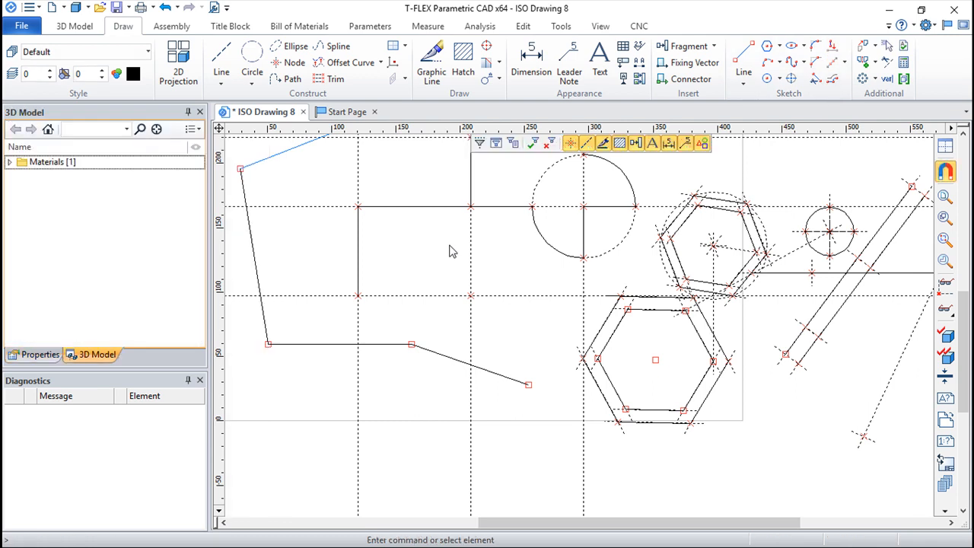